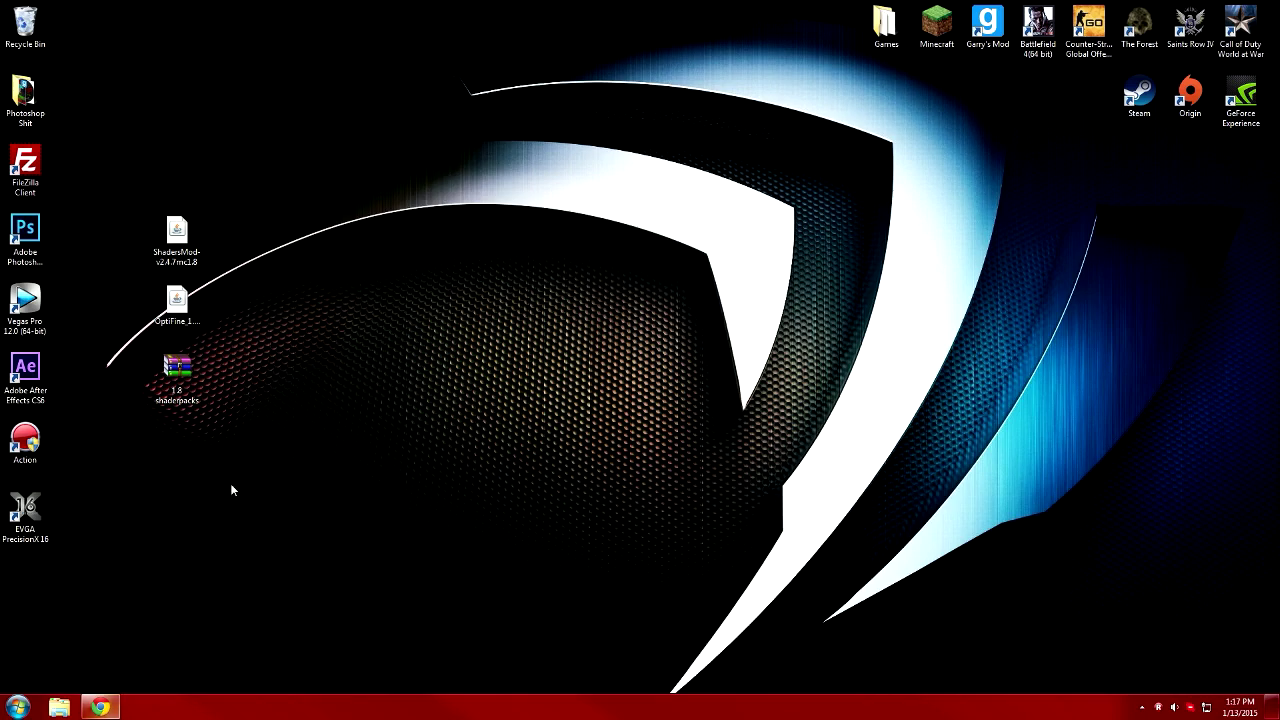
- Restore Chrome from the taskbar and move its window toward the top-left
click(100, 707)
drag(826, 88, 60, 4)
- Open the Shaders Mod release's 'More info' post #9886 from the forum thread
click(70, 8)
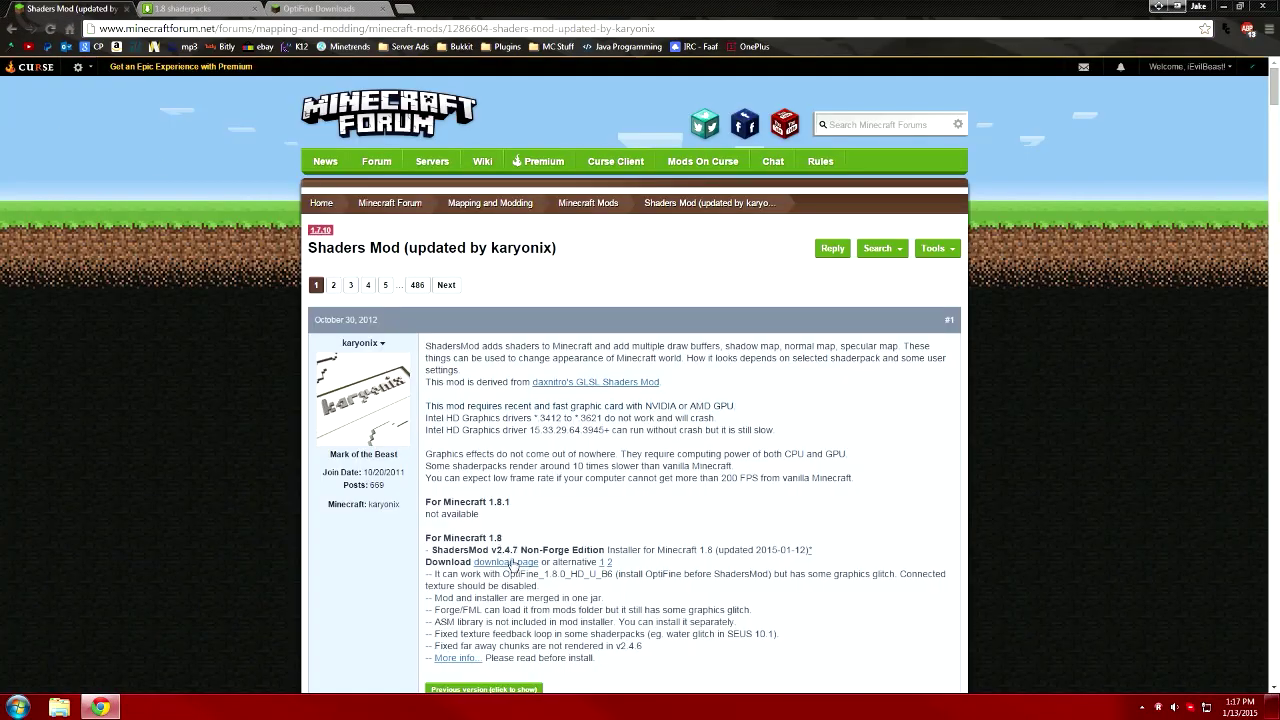
scroll(146, 424, down, 2)
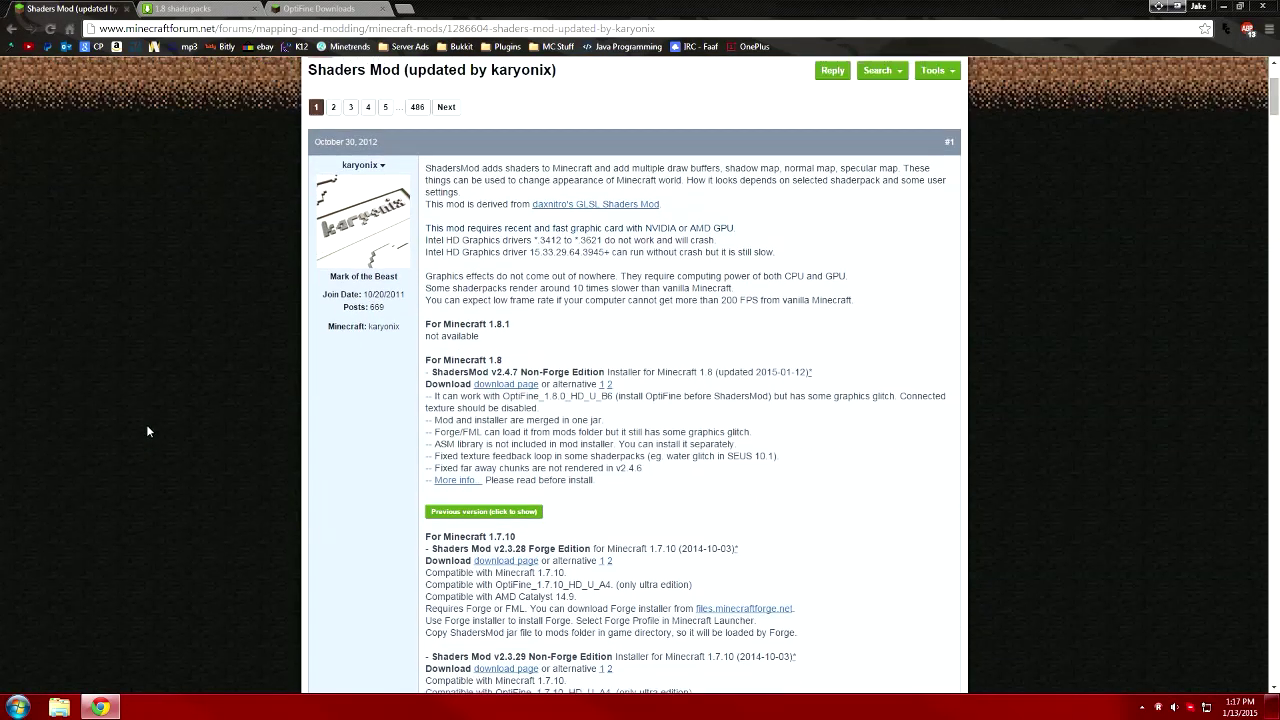
scroll(516, 490, up, 1)
scroll(461, 497, down, 1)
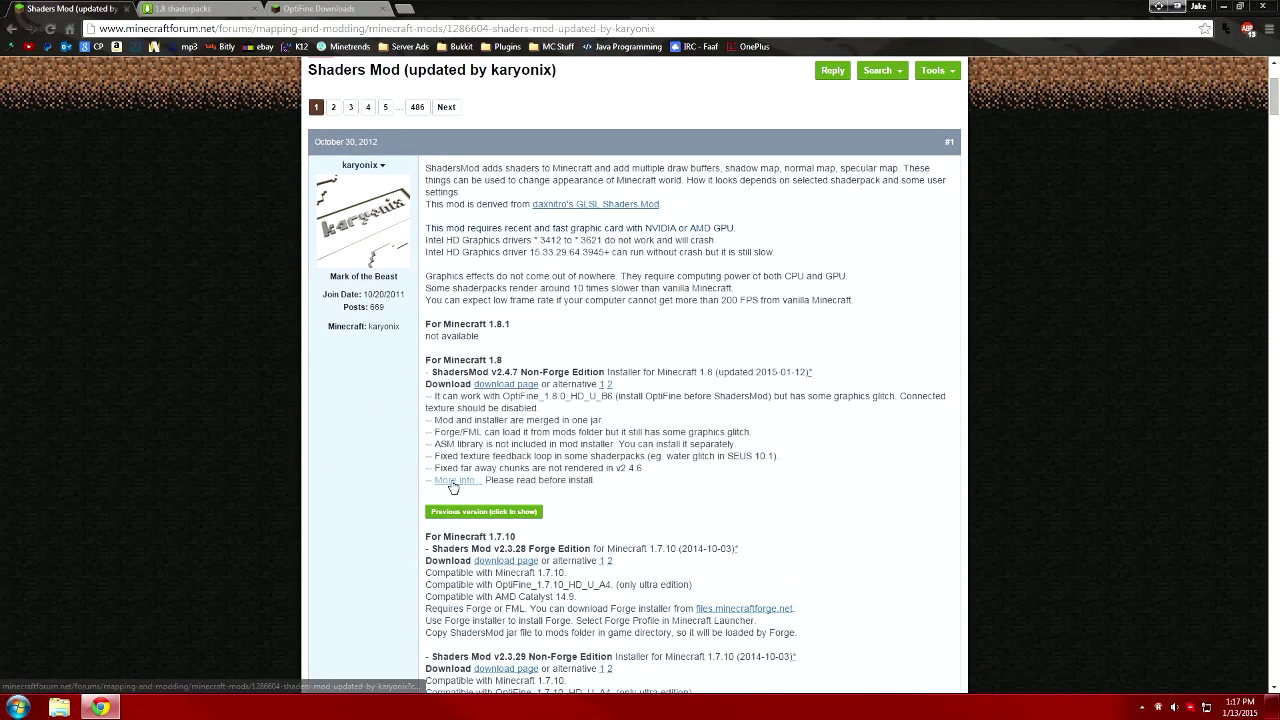
click(457, 478)
click(115, 6)
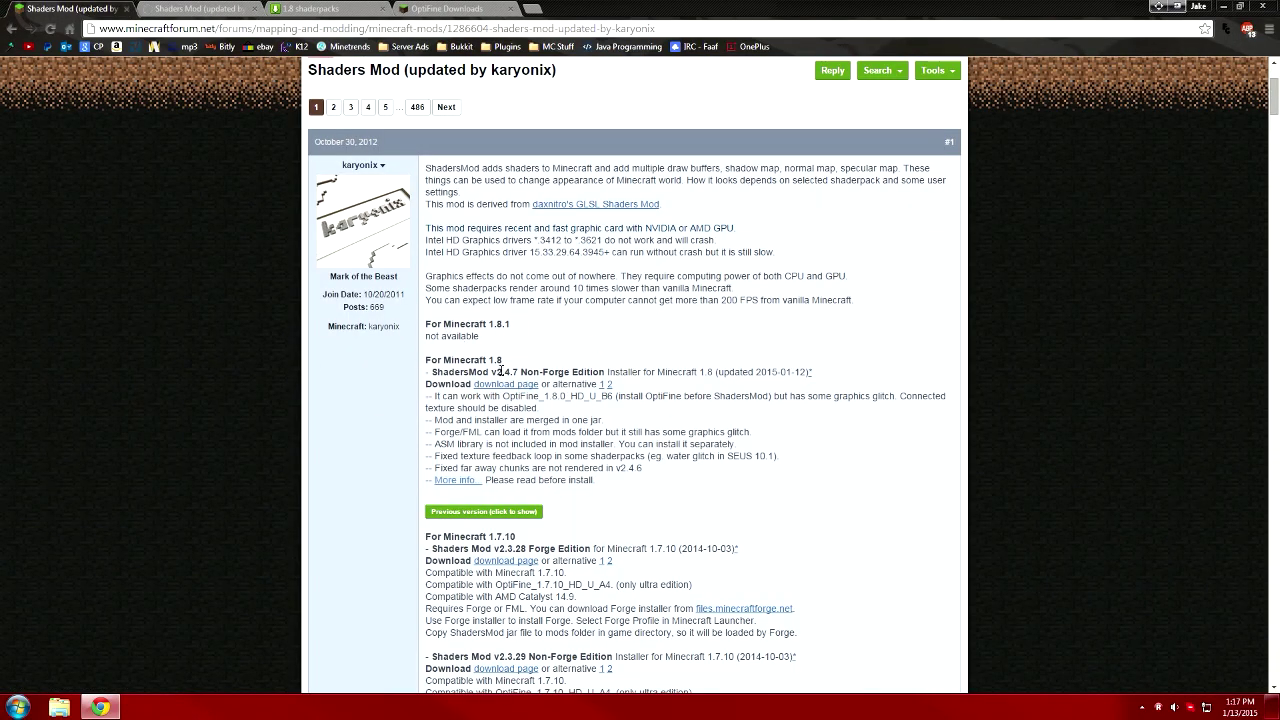
click(191, 9)
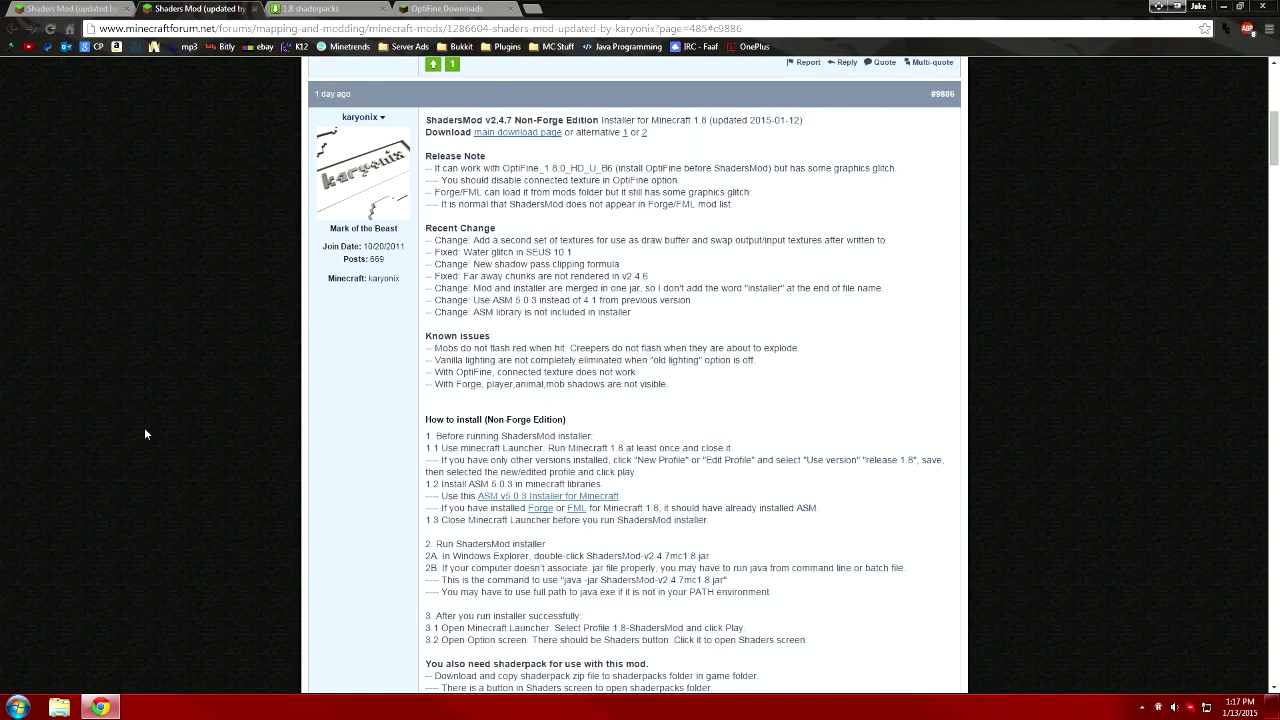
- Read the ShadersMod v2.4.7 install notes, then open the Shaders Mod 1.8 Installer download page
mouse_move(348, 116)
scroll(330, 340, down, 1)
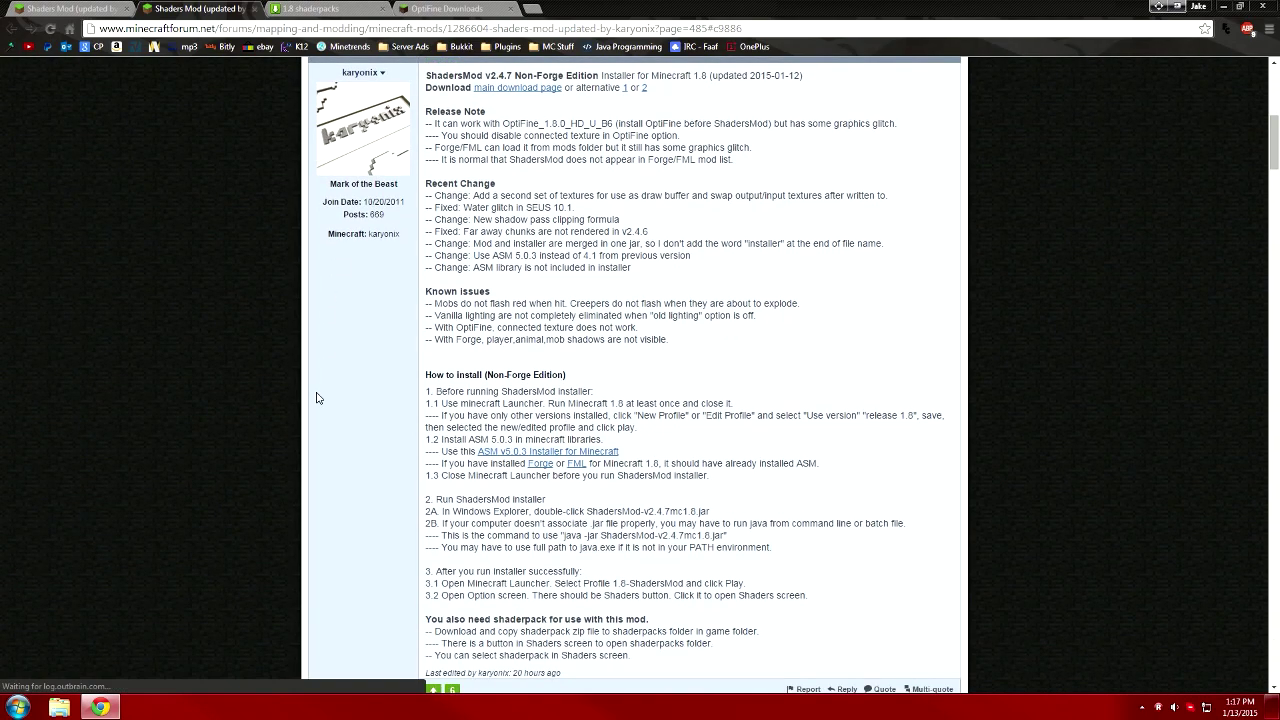
scroll(176, 326, up, 1)
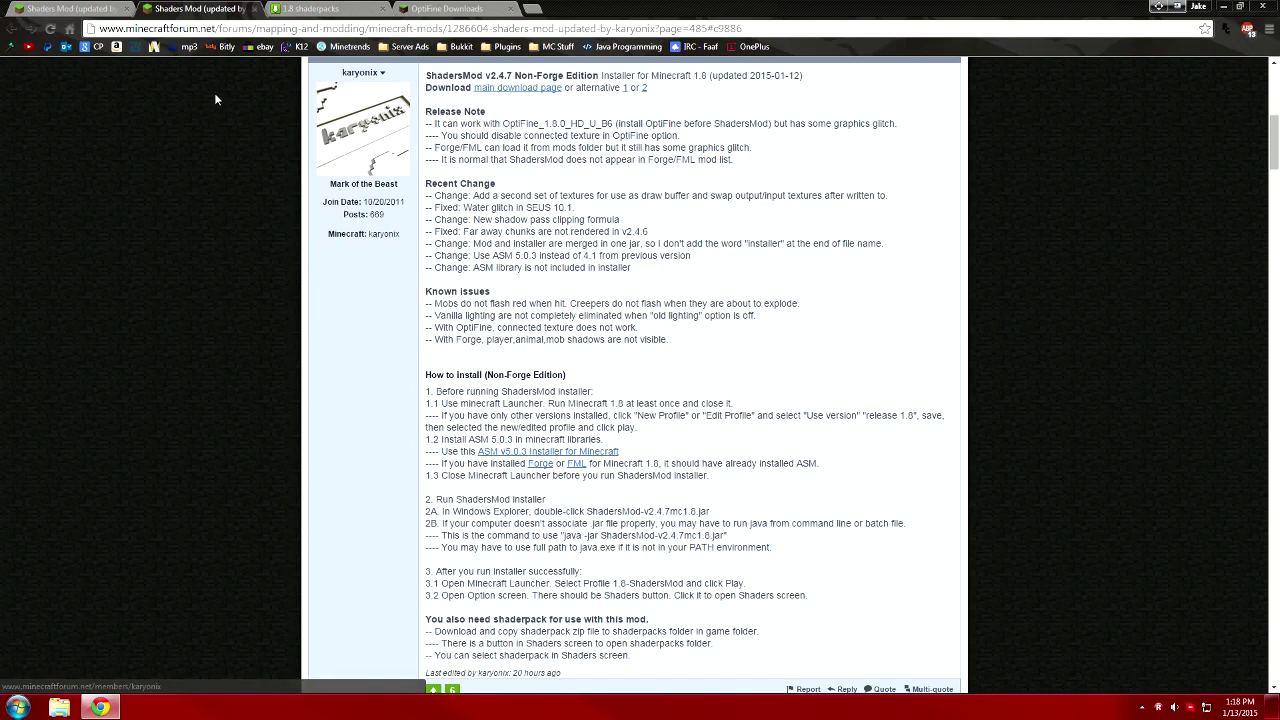
key(ctrl+shift+Tab)
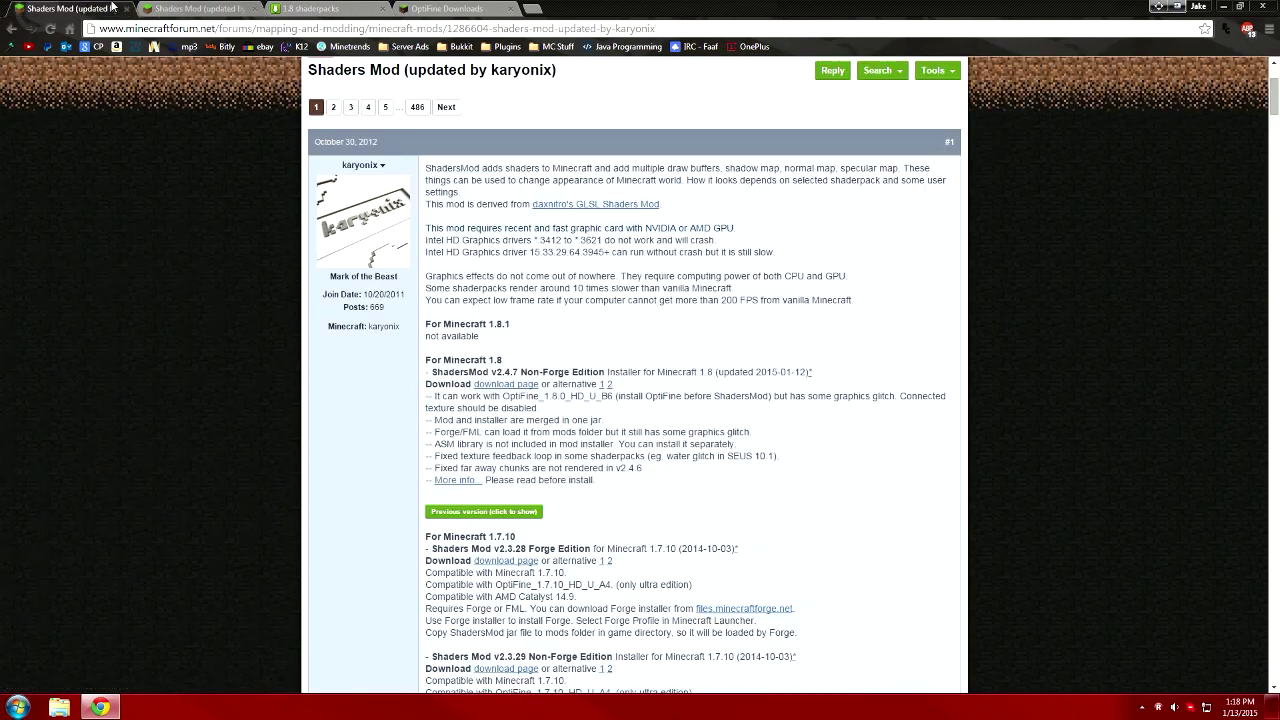
click(490, 386)
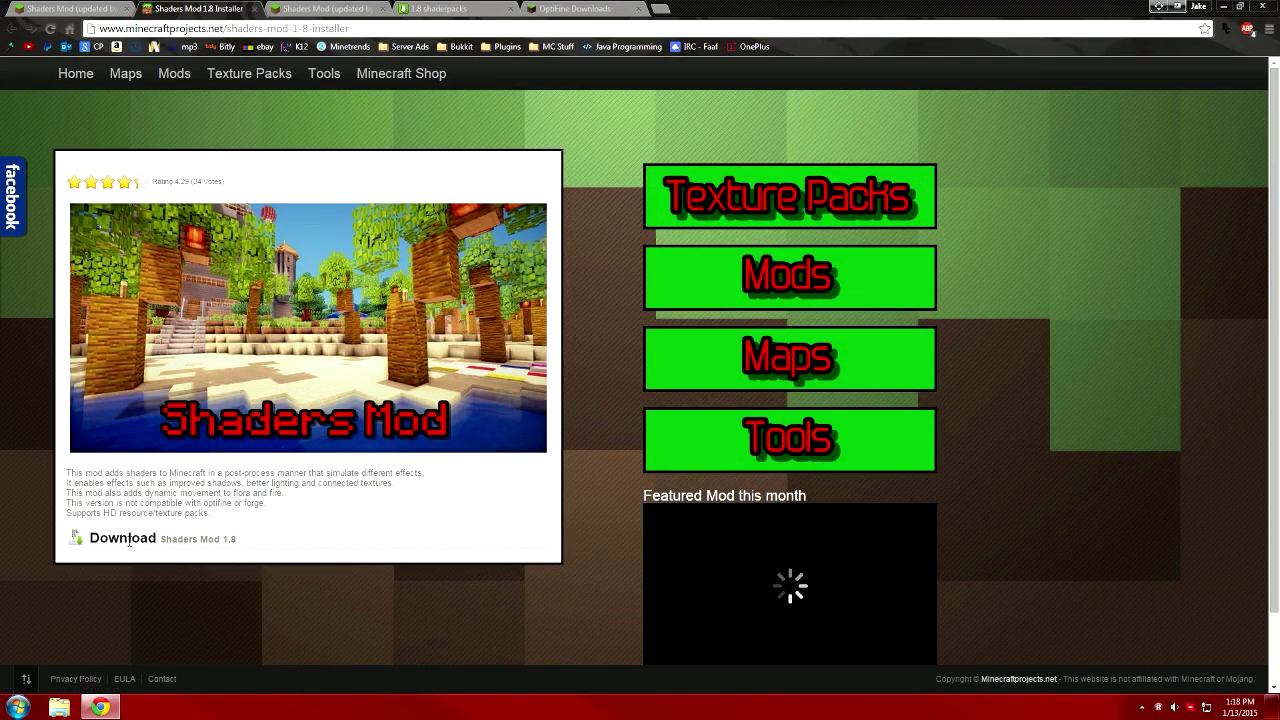
- Minimize Chrome to check the ShadersMod file on the desktop, then restore it
click(1240, 6)
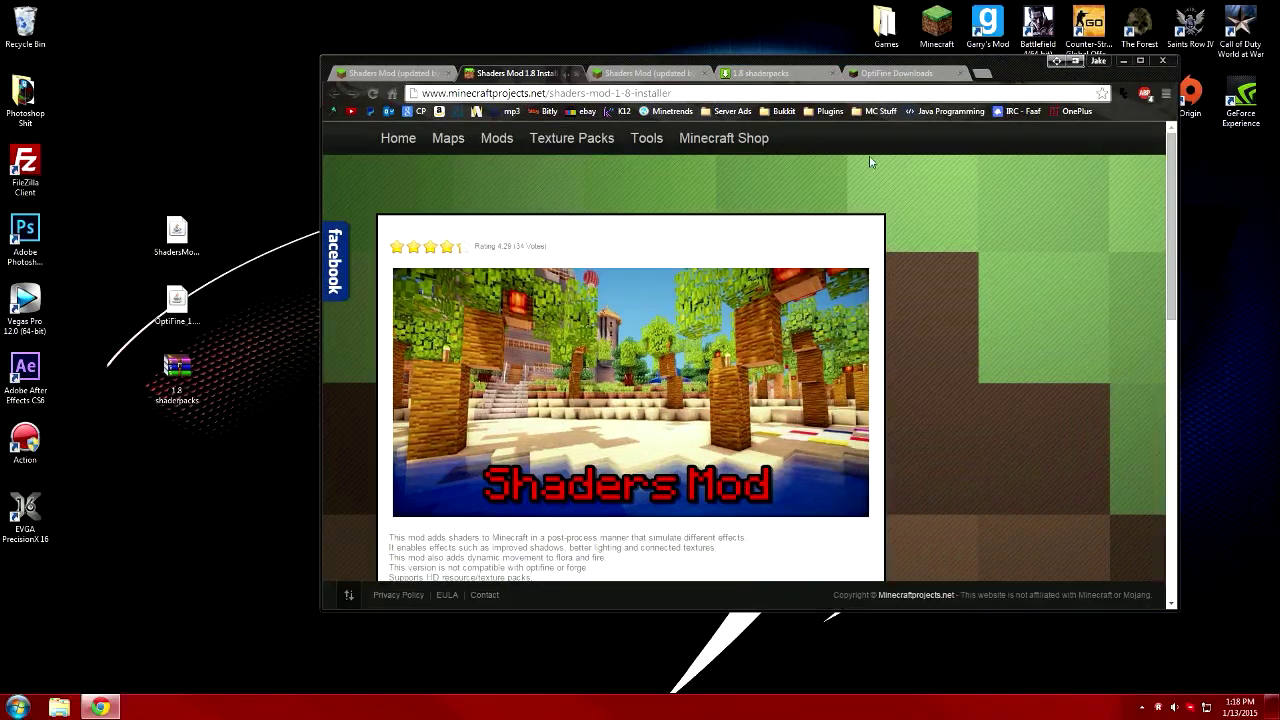
drag(1000, 62, 766, 0)
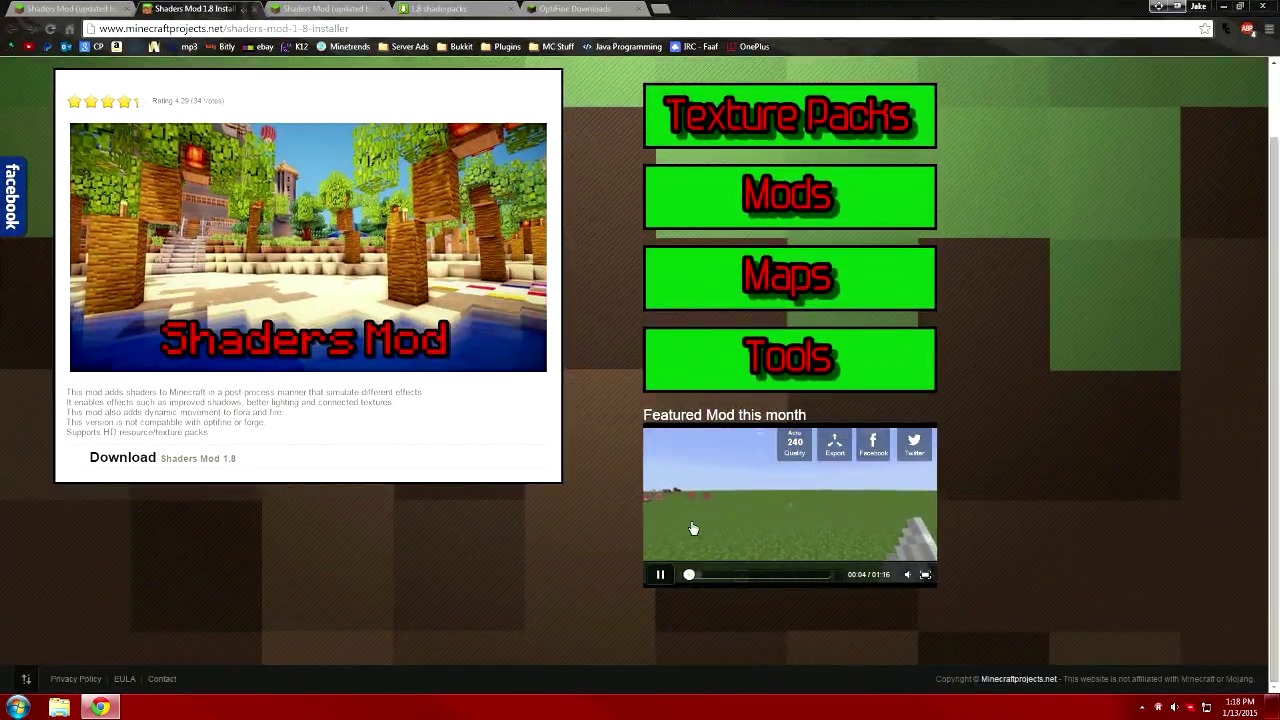
click(1222, 6)
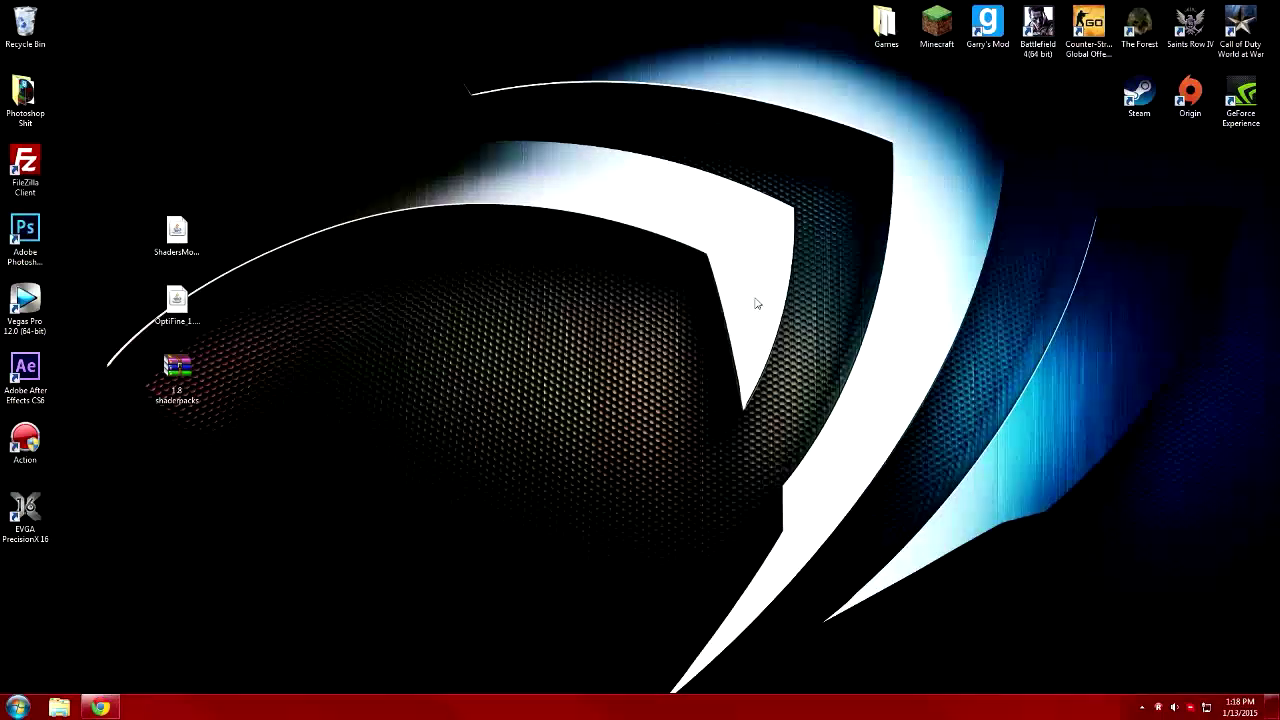
click(199, 258)
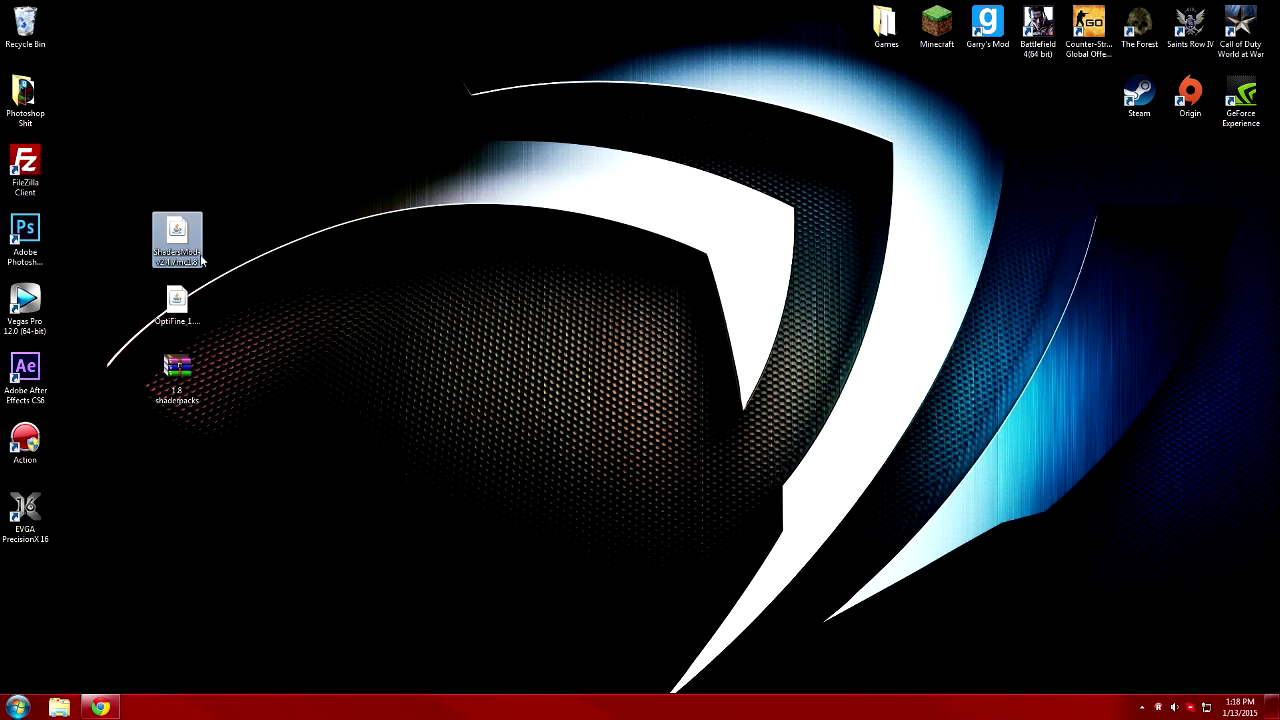
click(102, 706)
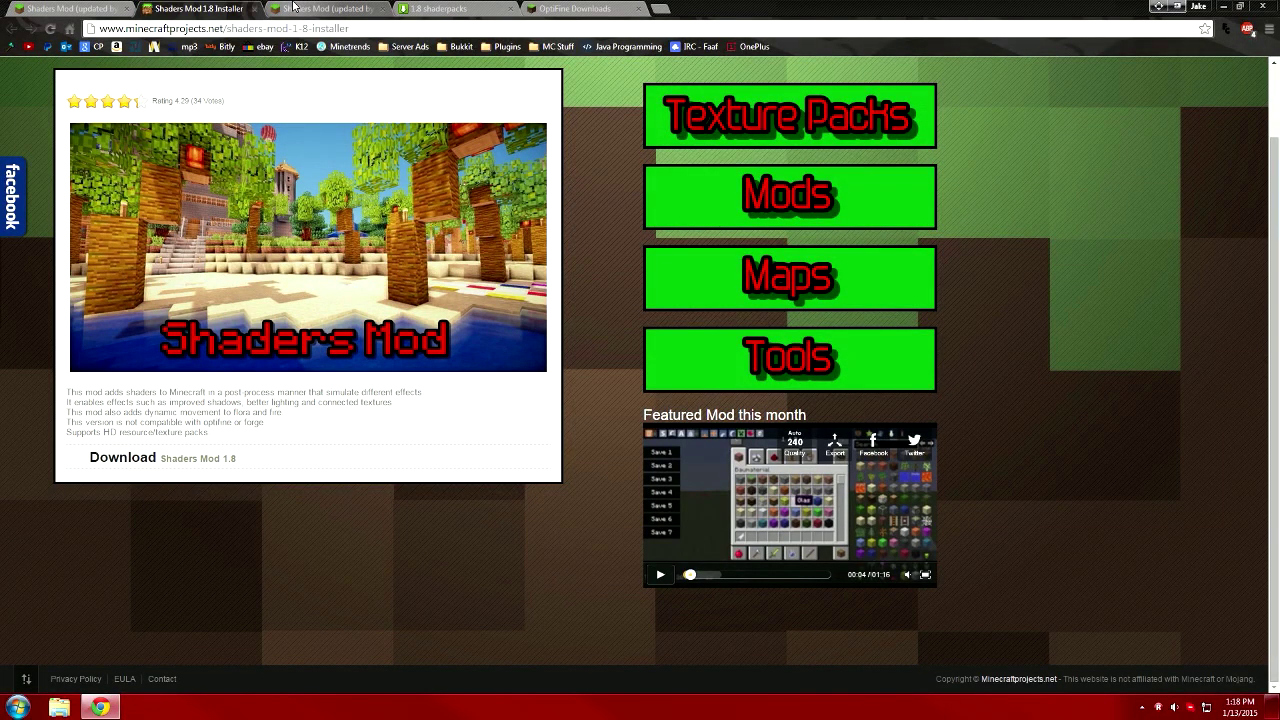
- Close both Shaders Mod forum tabs and the 1.8 Installer tab, leaving OptiFine Downloads active
click(310, 7)
click(200, 8)
click(90, 8)
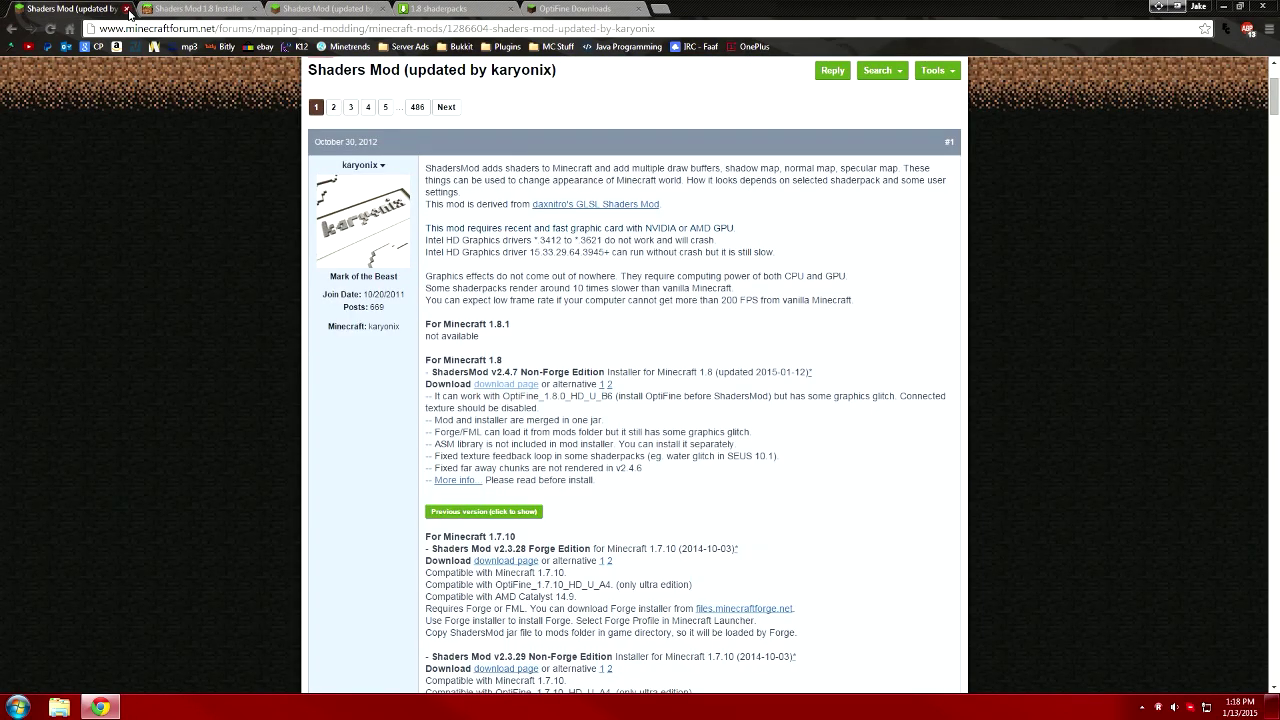
click(128, 10)
click(128, 10)
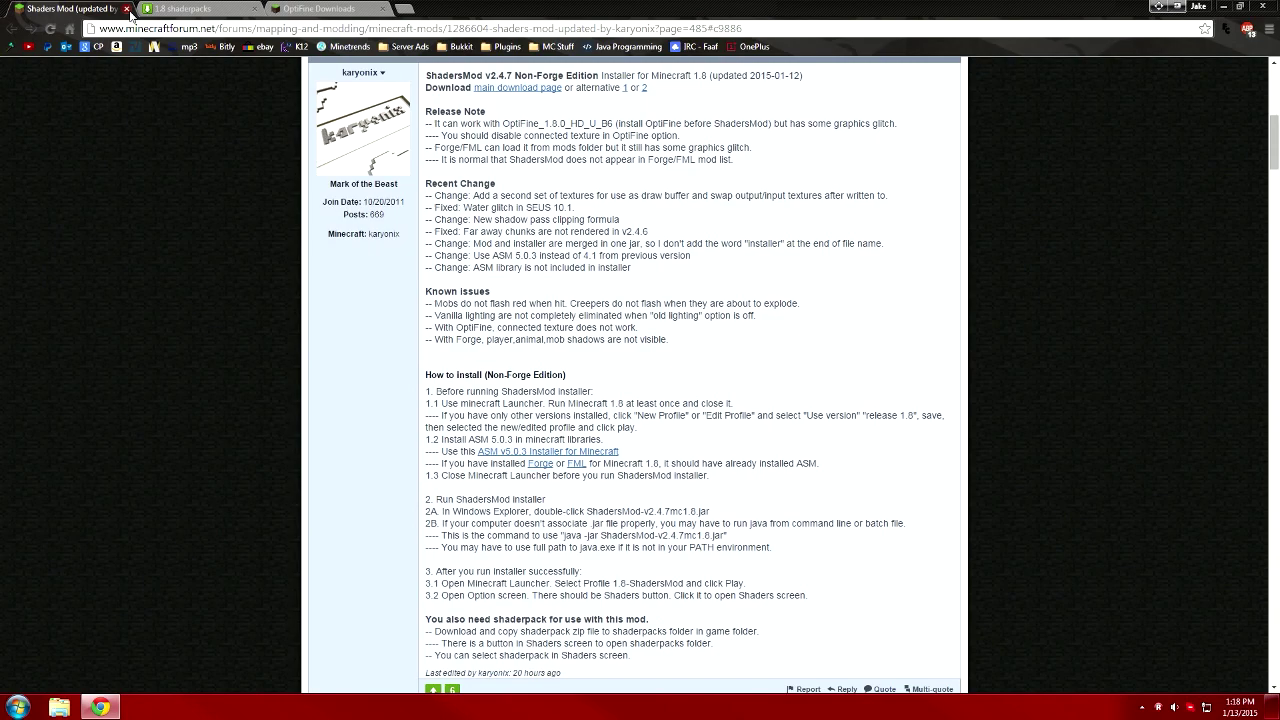
click(128, 10)
click(148, 8)
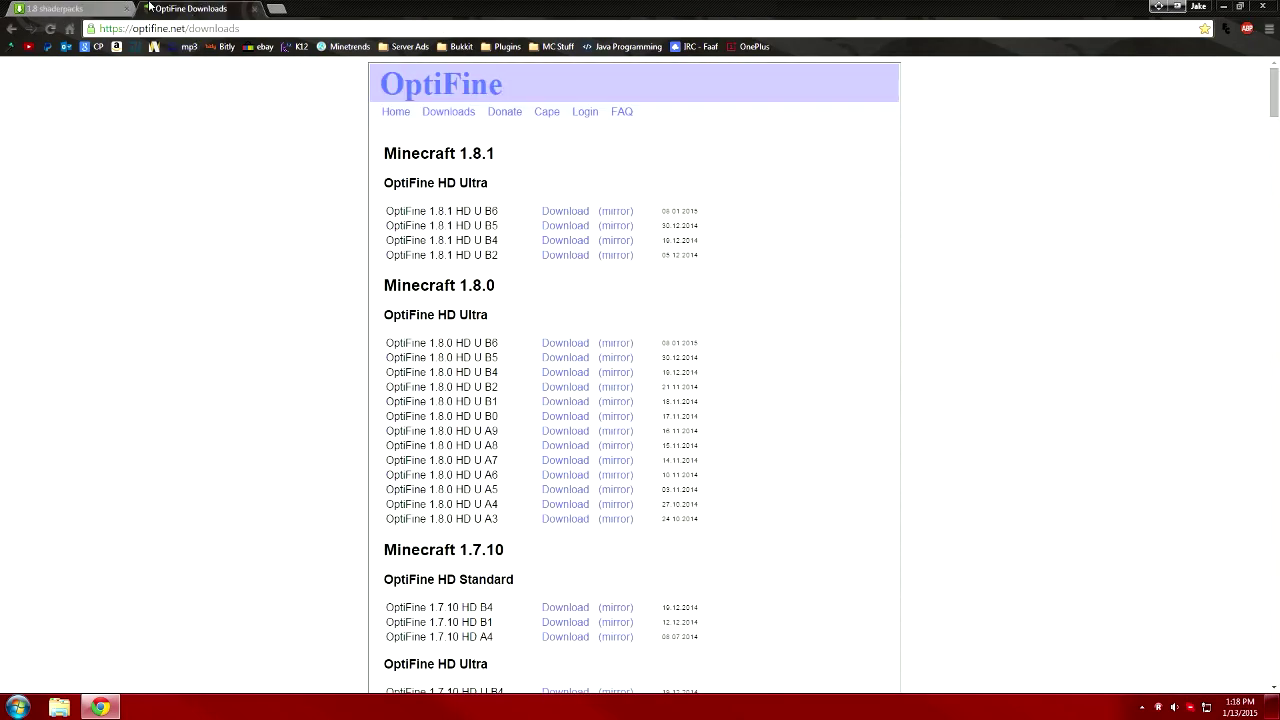
- Move OptiFine Downloads to the first tab and compare OptiFine 1.8.0 HD U B6 against the desktop file
drag(148, 8, 60, 8)
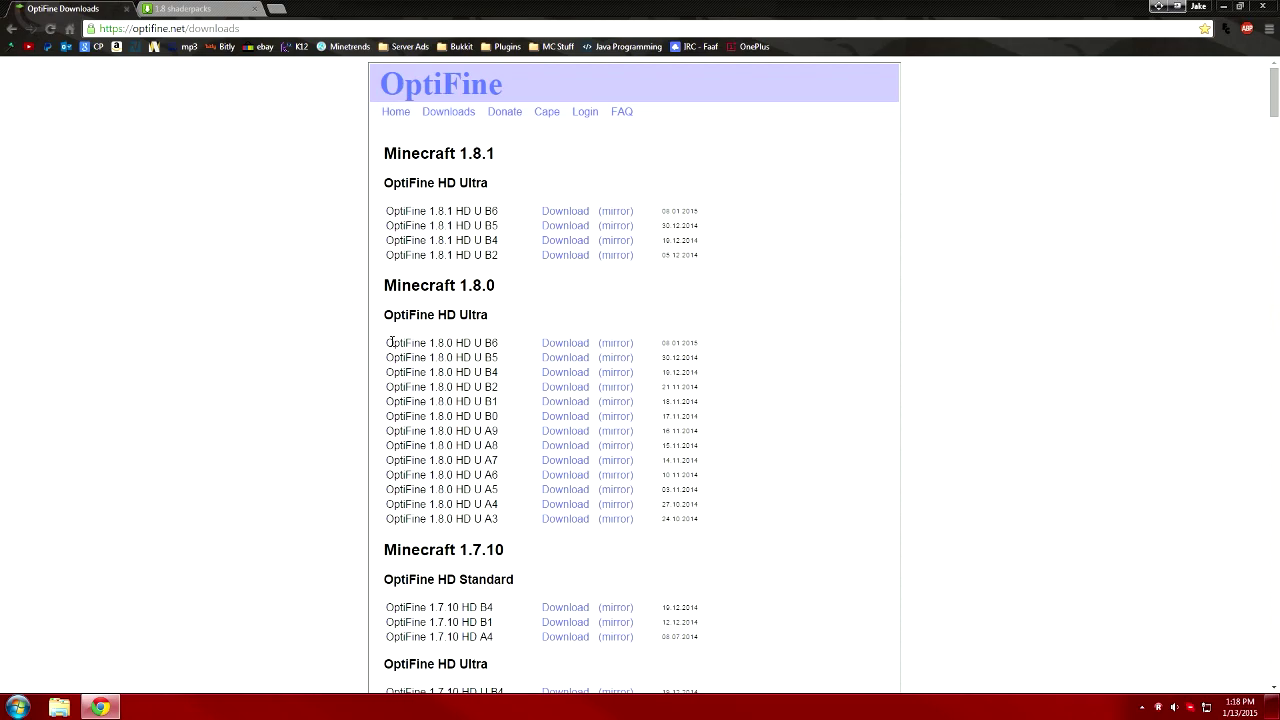
drag(381, 348, 496, 343)
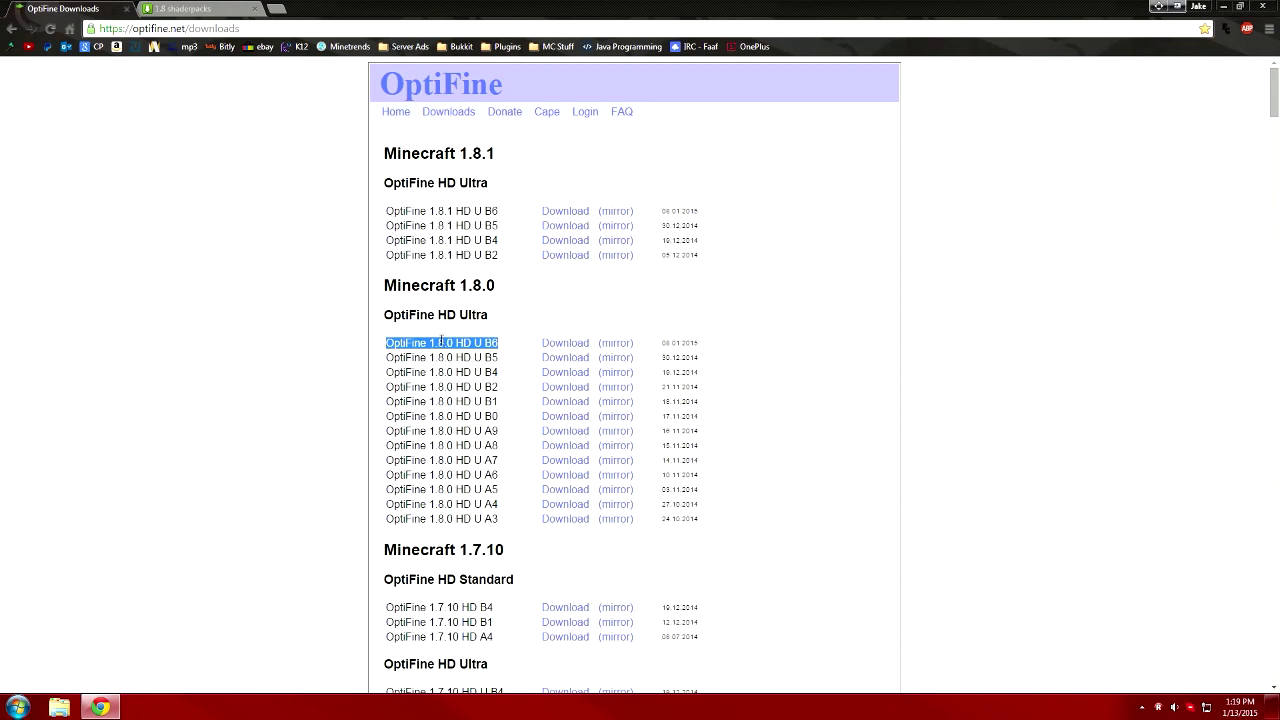
click(441, 341)
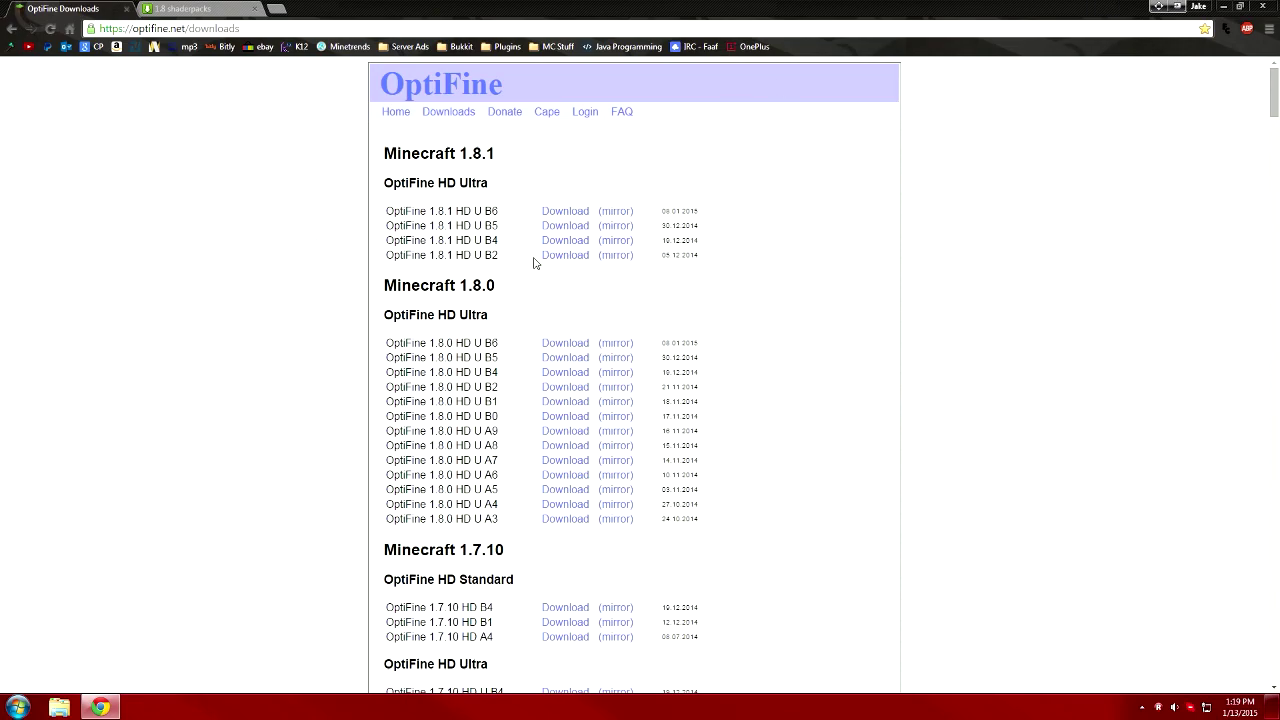
click(1223, 6)
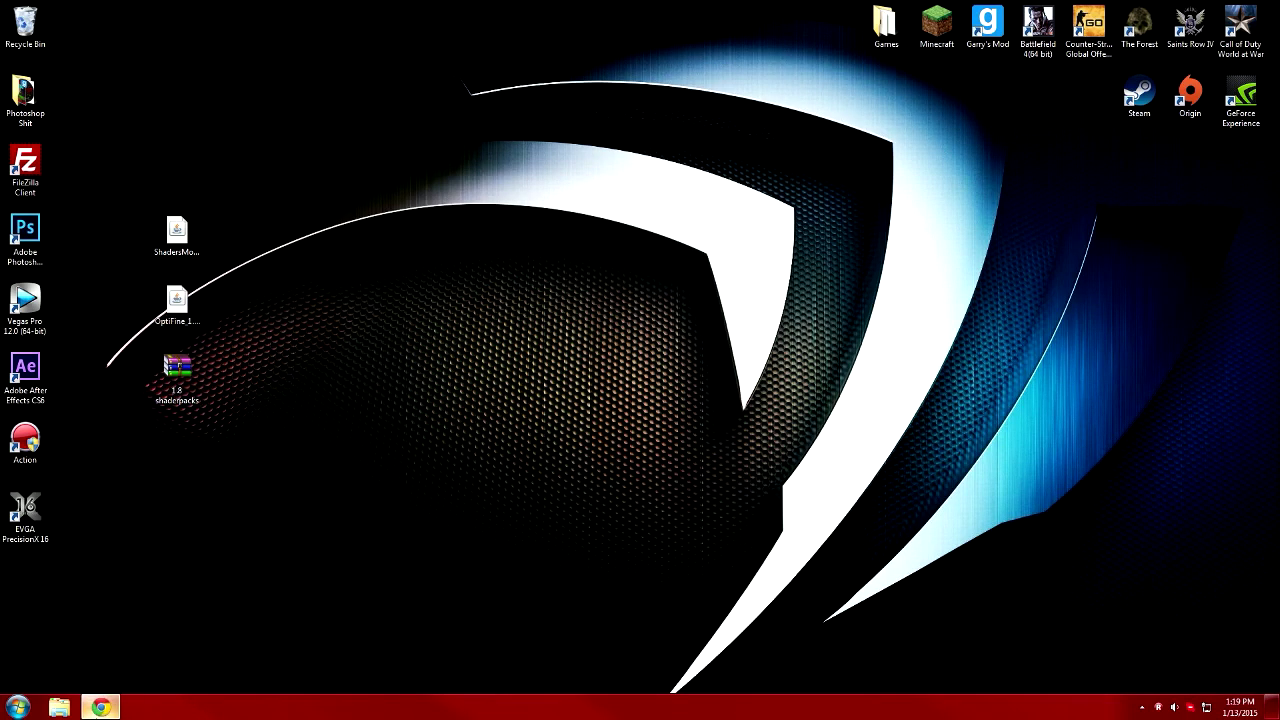
click(100, 707)
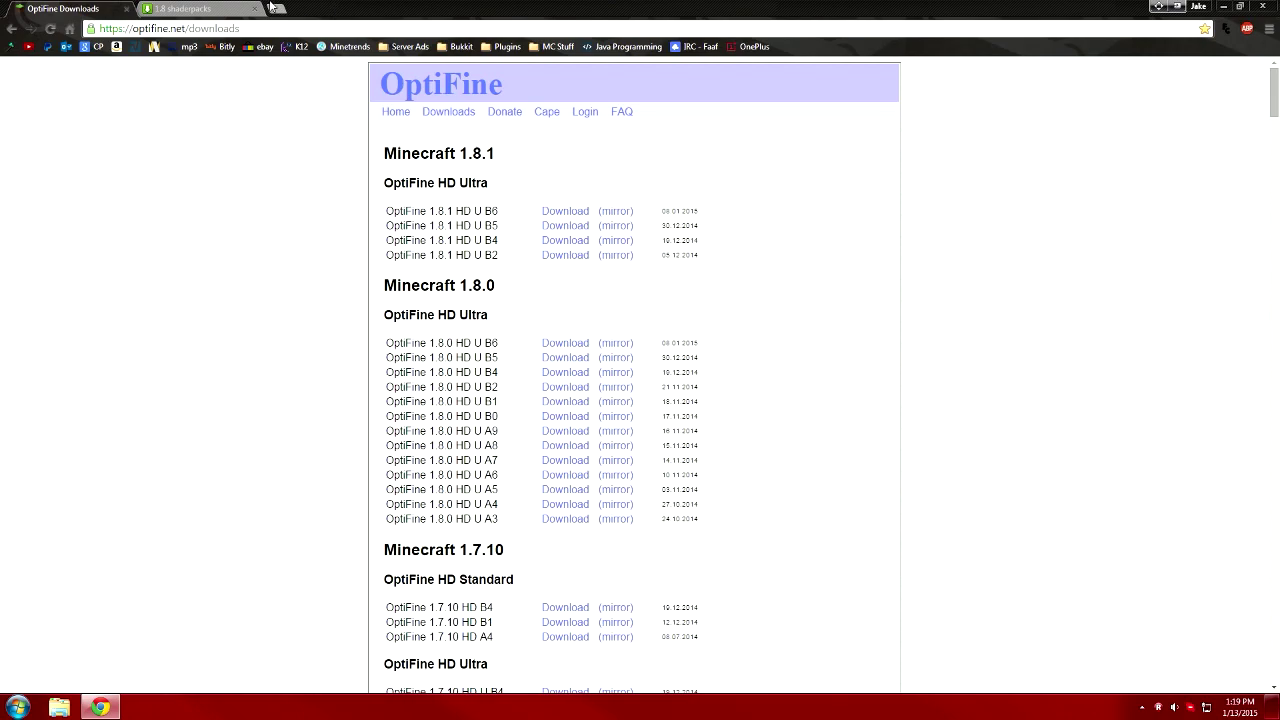
- Close the OptiFine Downloads tab, then exit Chrome
click(127, 9)
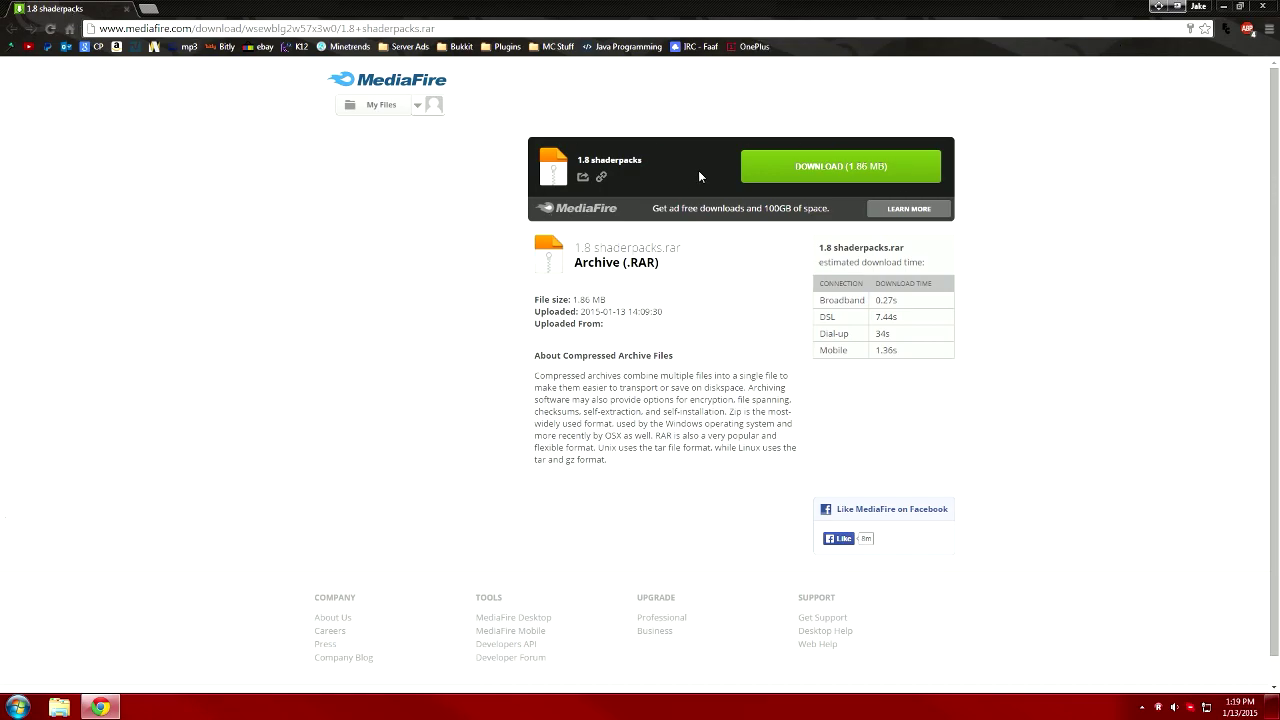
click(1271, 6)
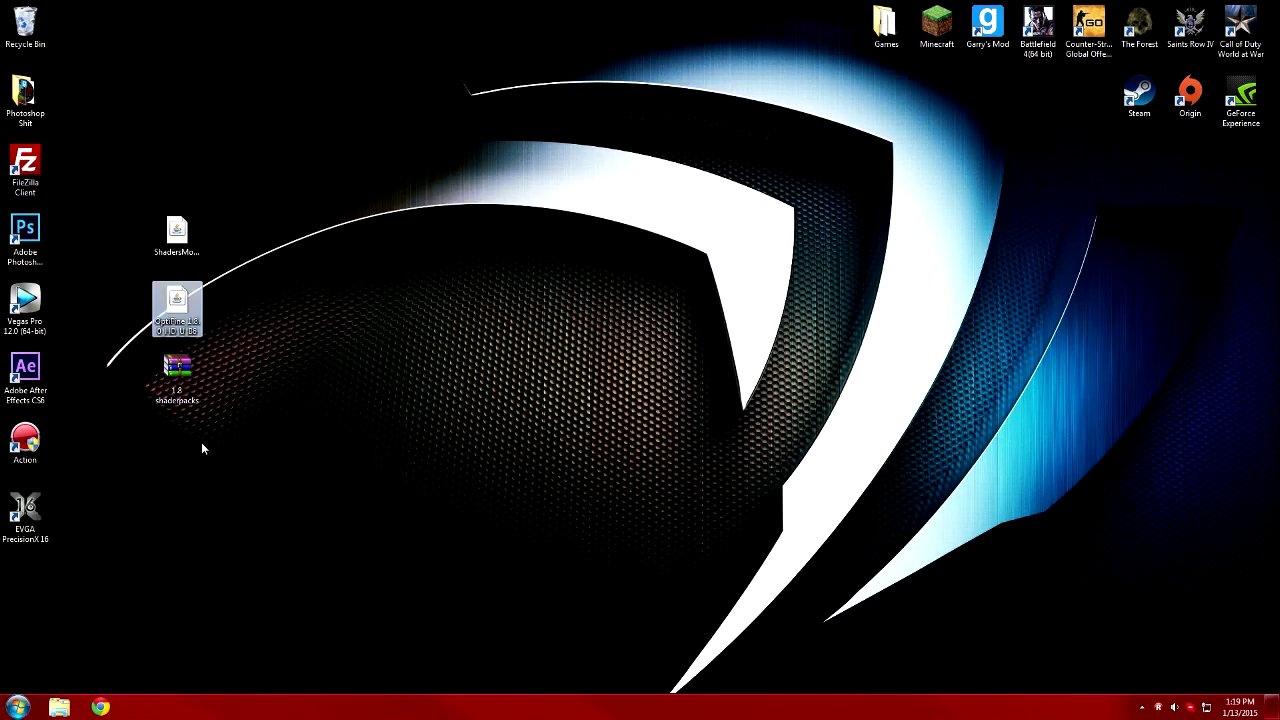
- Run the OptiFine 1.8.0 HD U B6 installer and dismiss its success message
click(227, 282)
click(198, 306)
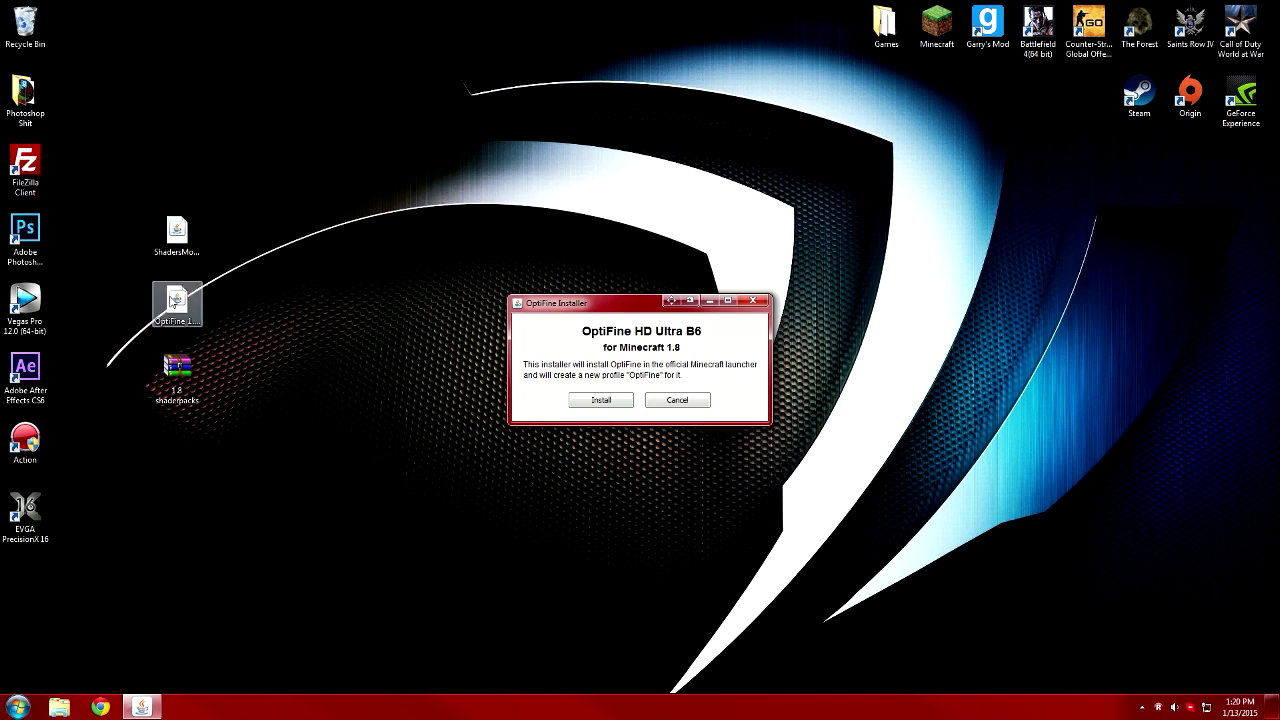
click(600, 400)
click(622, 368)
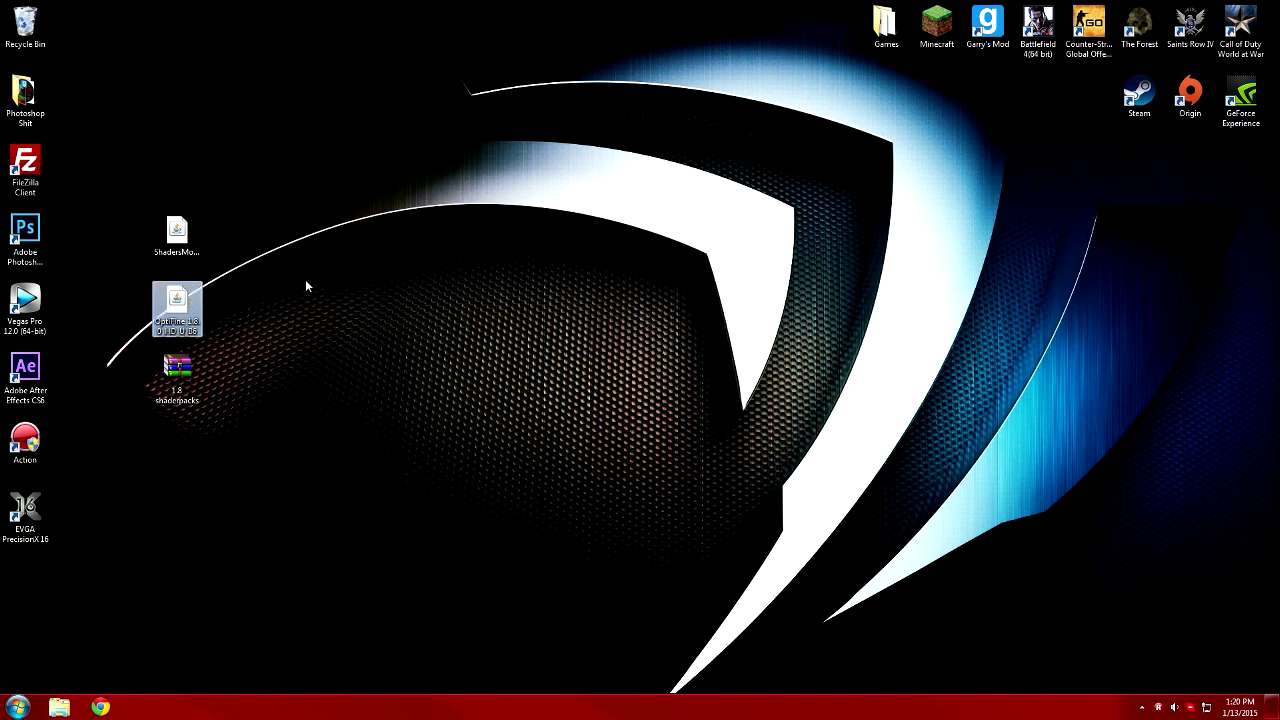
- Bring up the OptiFine jar's right-click Open with options, then dismiss them
right_click(180, 302)
click(178, 378)
click(178, 300)
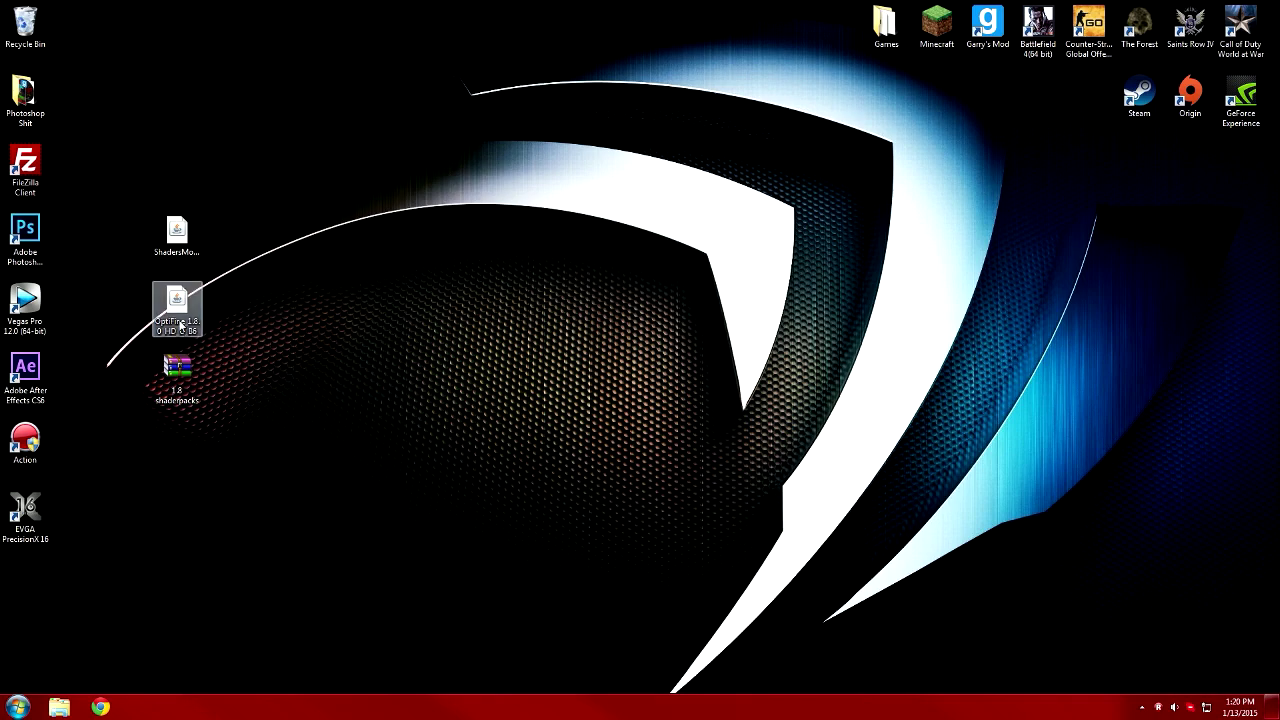
right_click(184, 316)
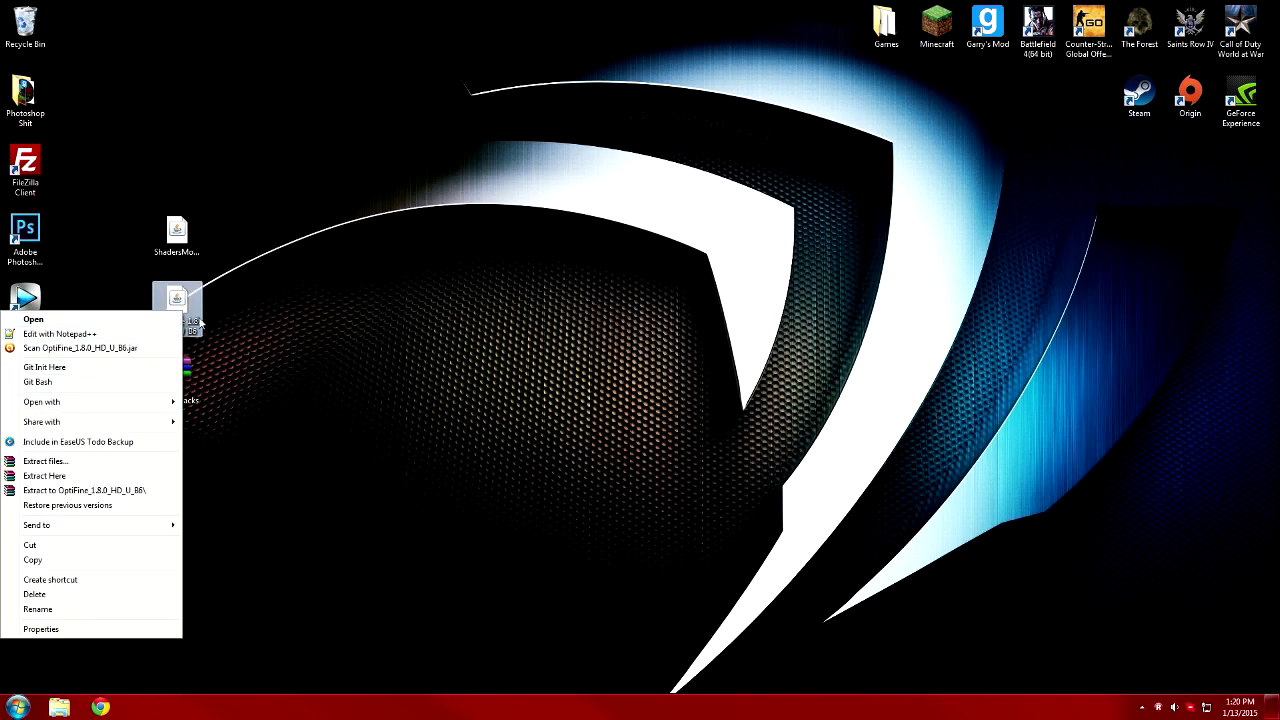
mouse_move(102, 405)
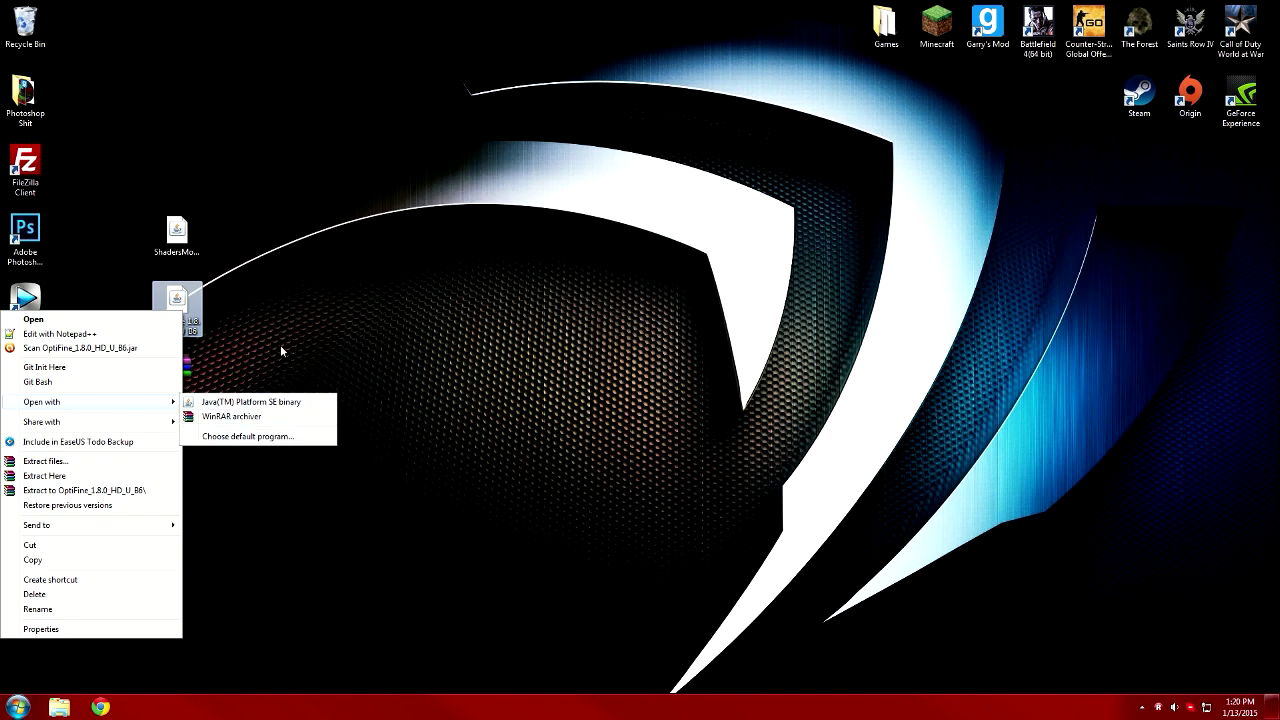
click(249, 335)
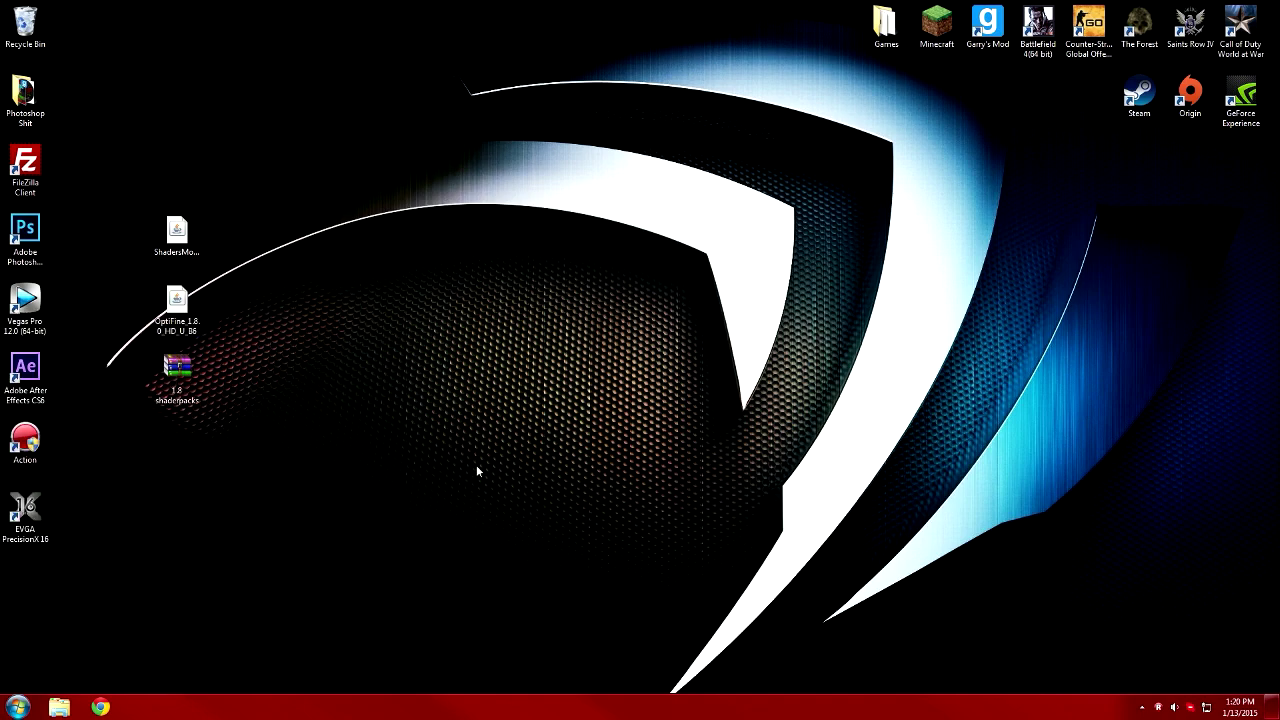
- Run the ShadersMod 2.4.7 jar, approve installing into .minecraft, and close the Result dialog
double_click(190, 244)
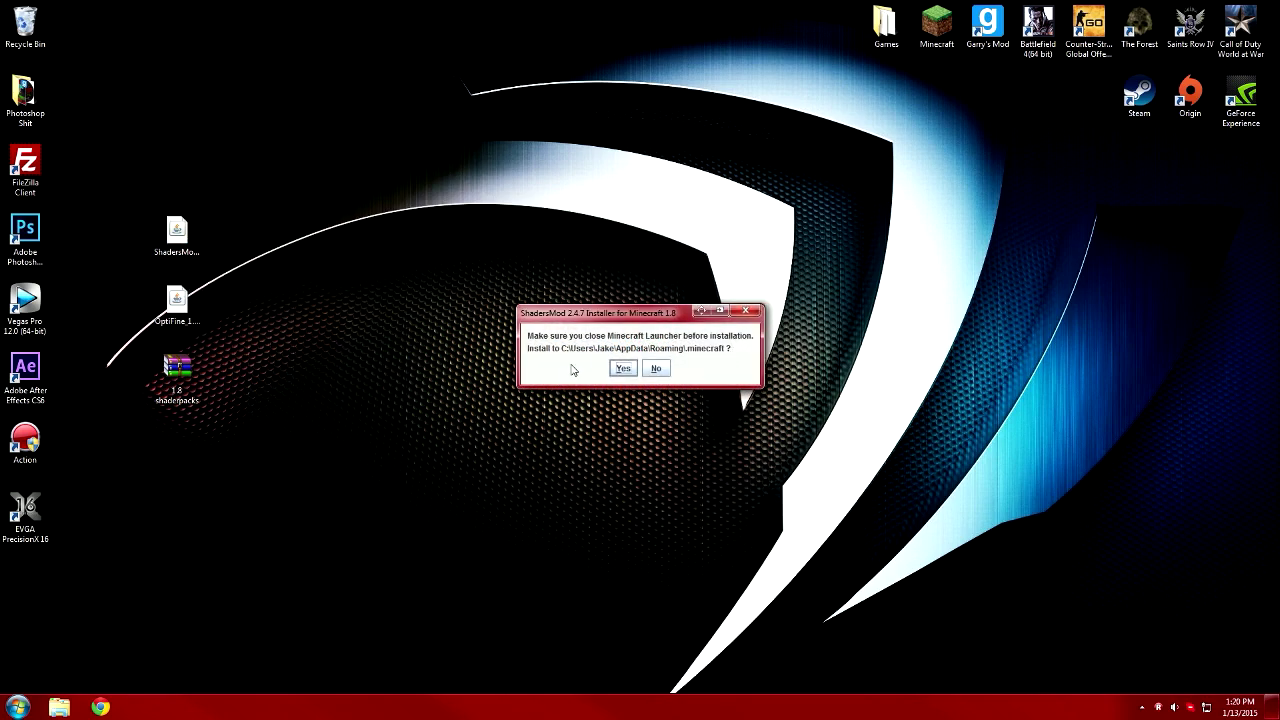
click(621, 368)
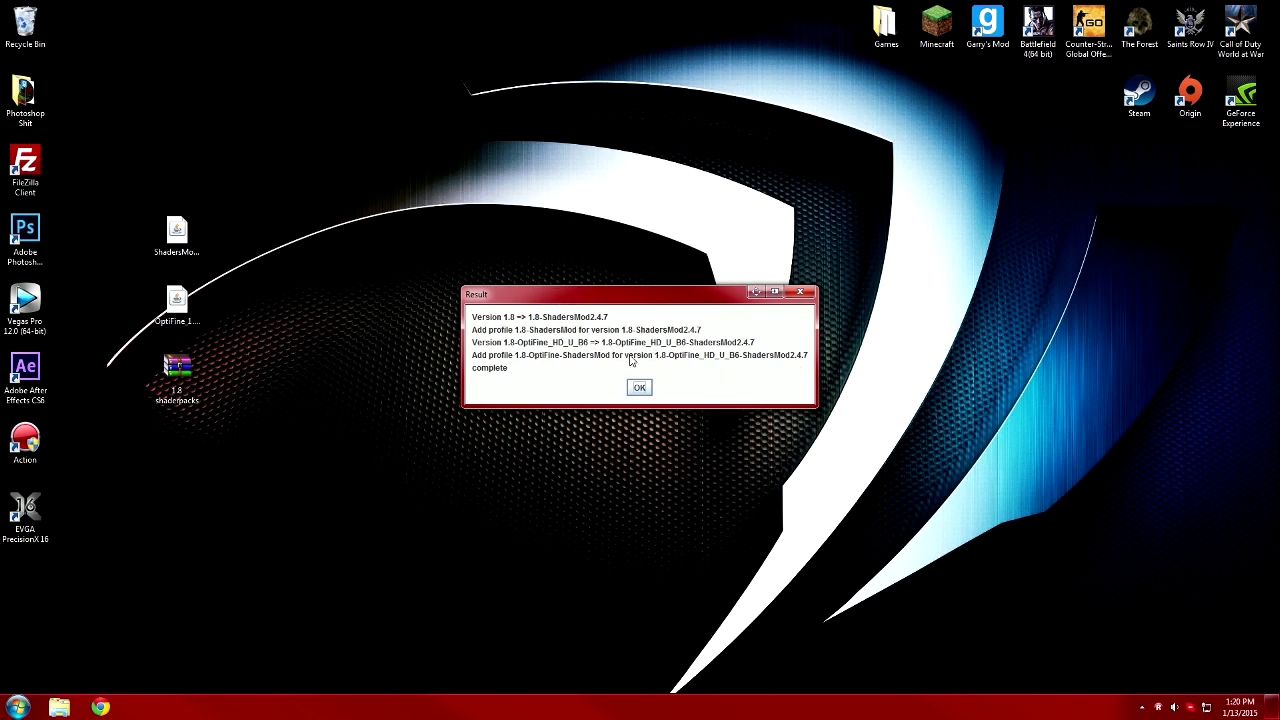
click(639, 390)
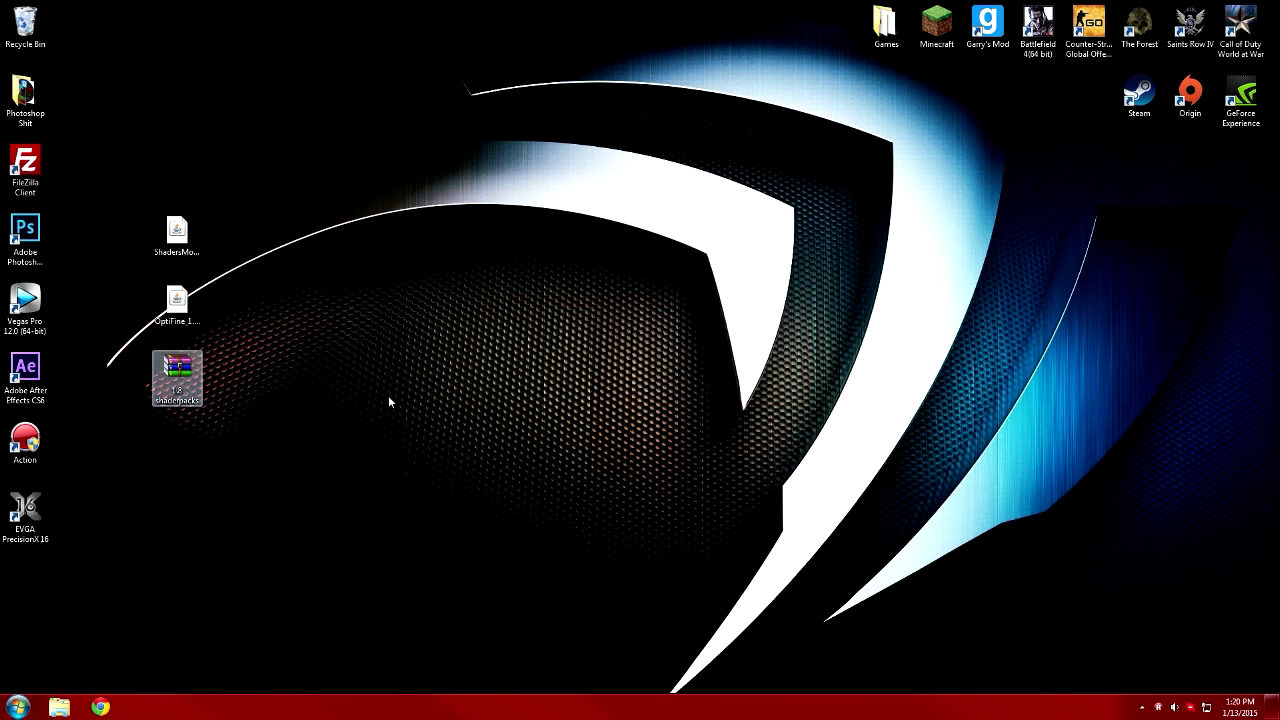
- Start the Minecraft Launcher and view the default profile's version settings without changing them
double_click(931, 40)
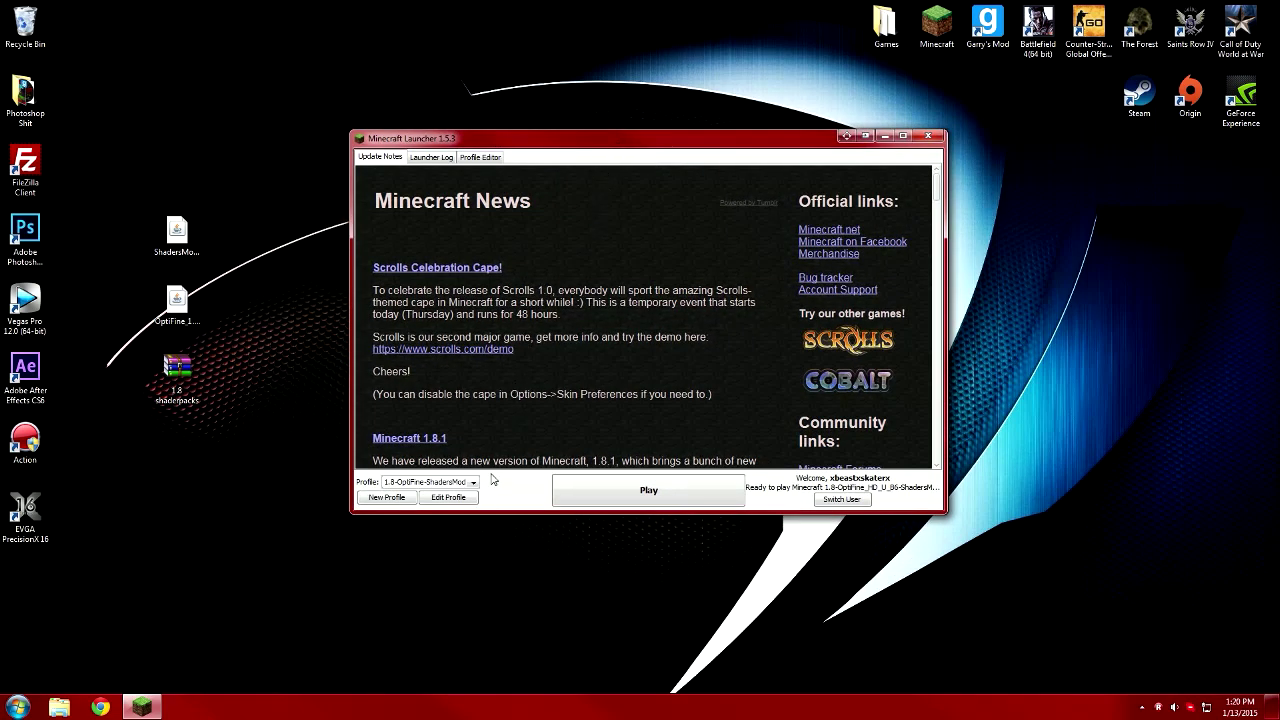
click(466, 484)
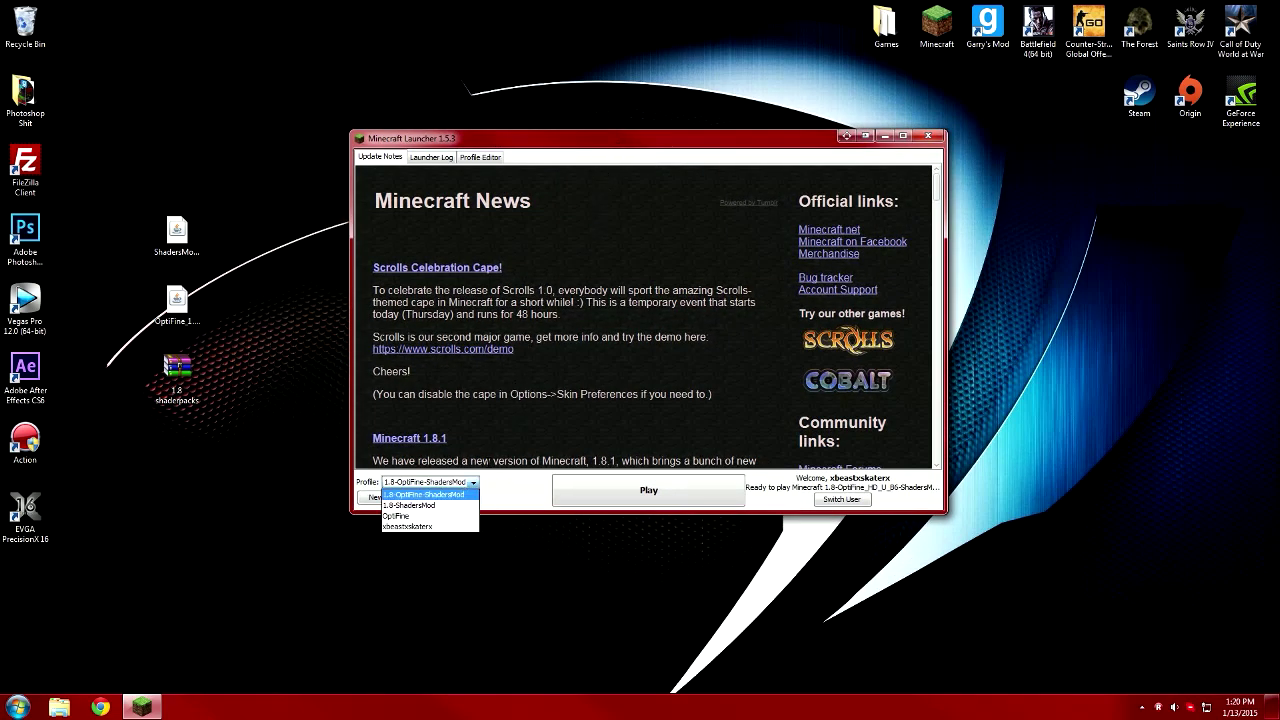
click(434, 527)
click(440, 502)
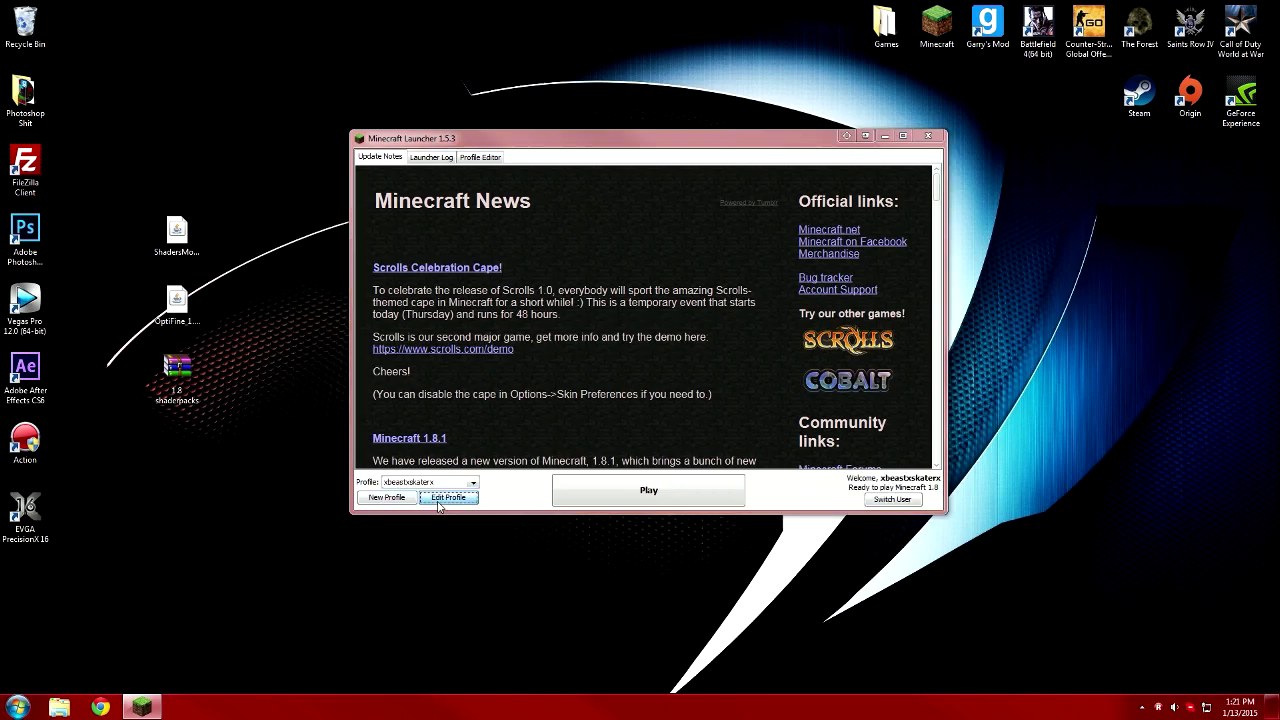
click(594, 377)
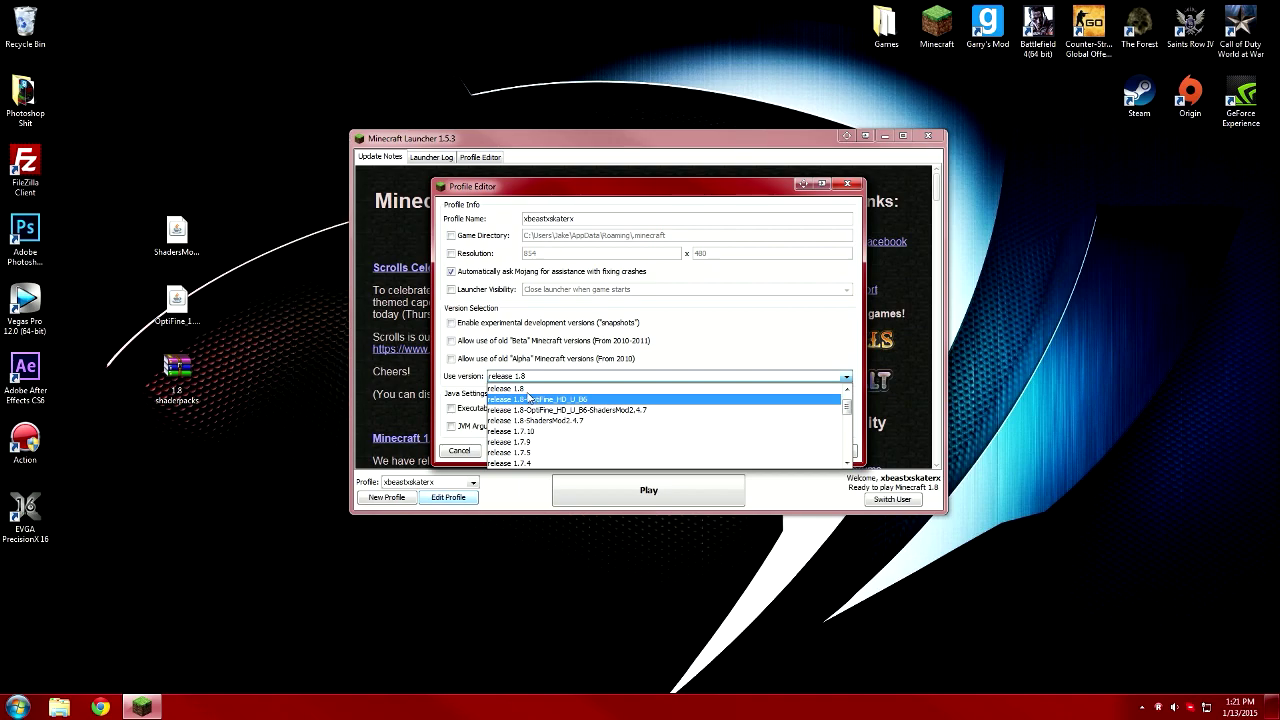
scroll(528, 398, up, 1)
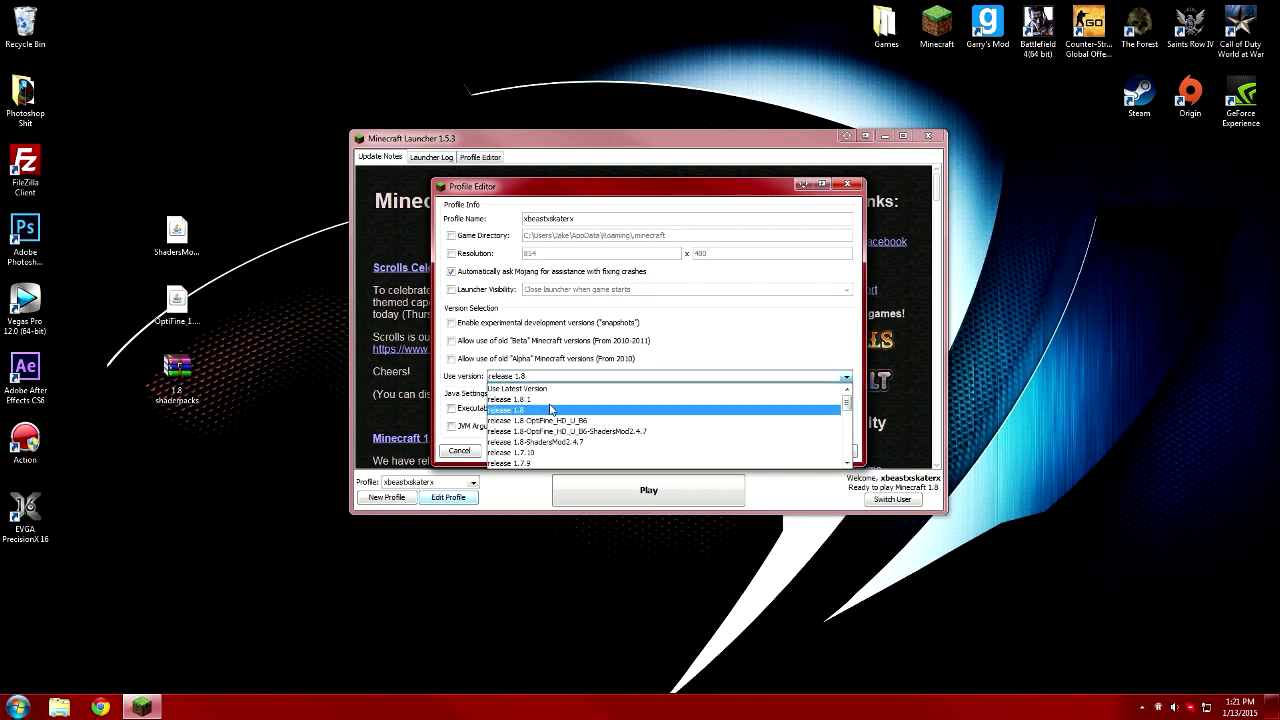
click(845, 186)
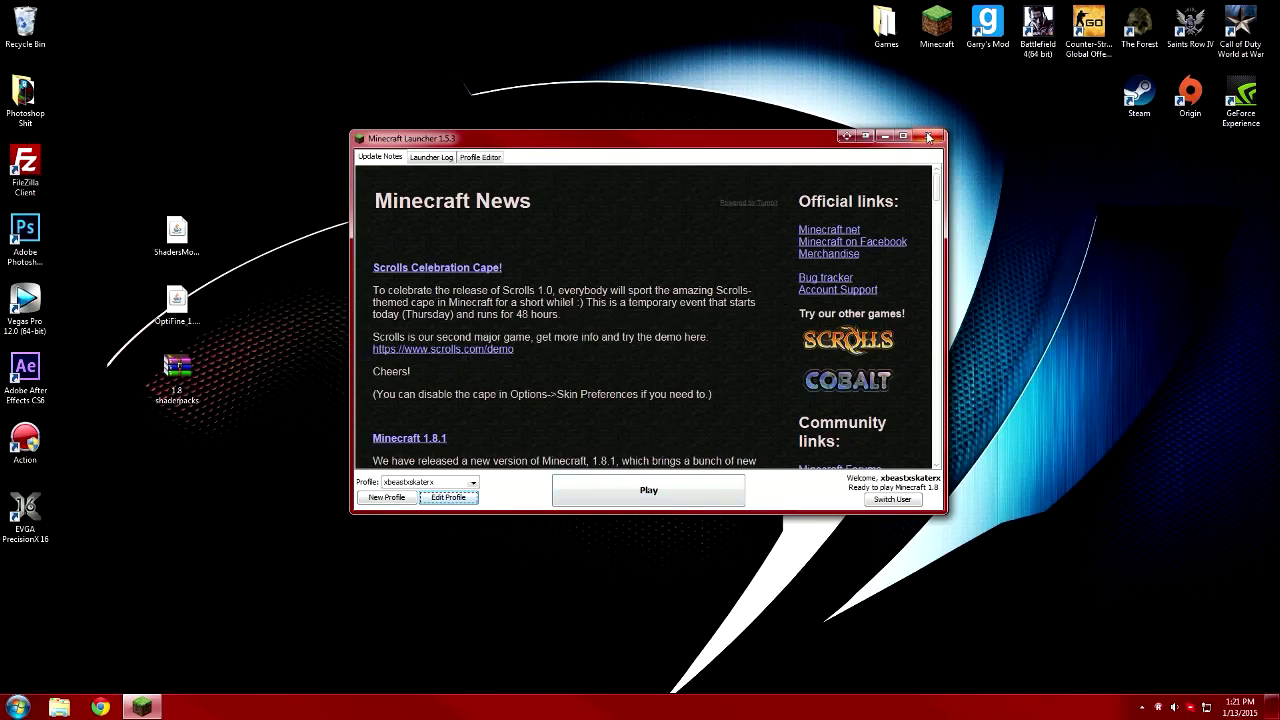
- Select the 1.8-OptiFine-ShadersMod profile and open its game directory from Edit Profile
click(441, 482)
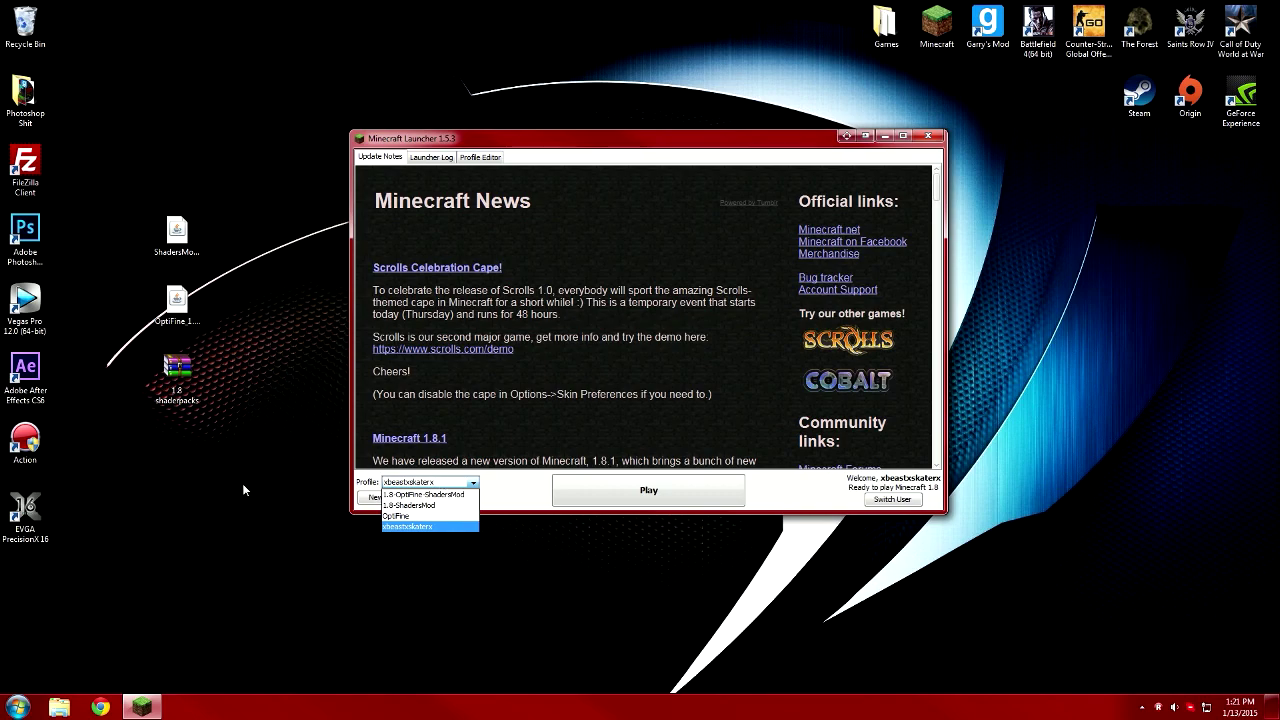
click(432, 495)
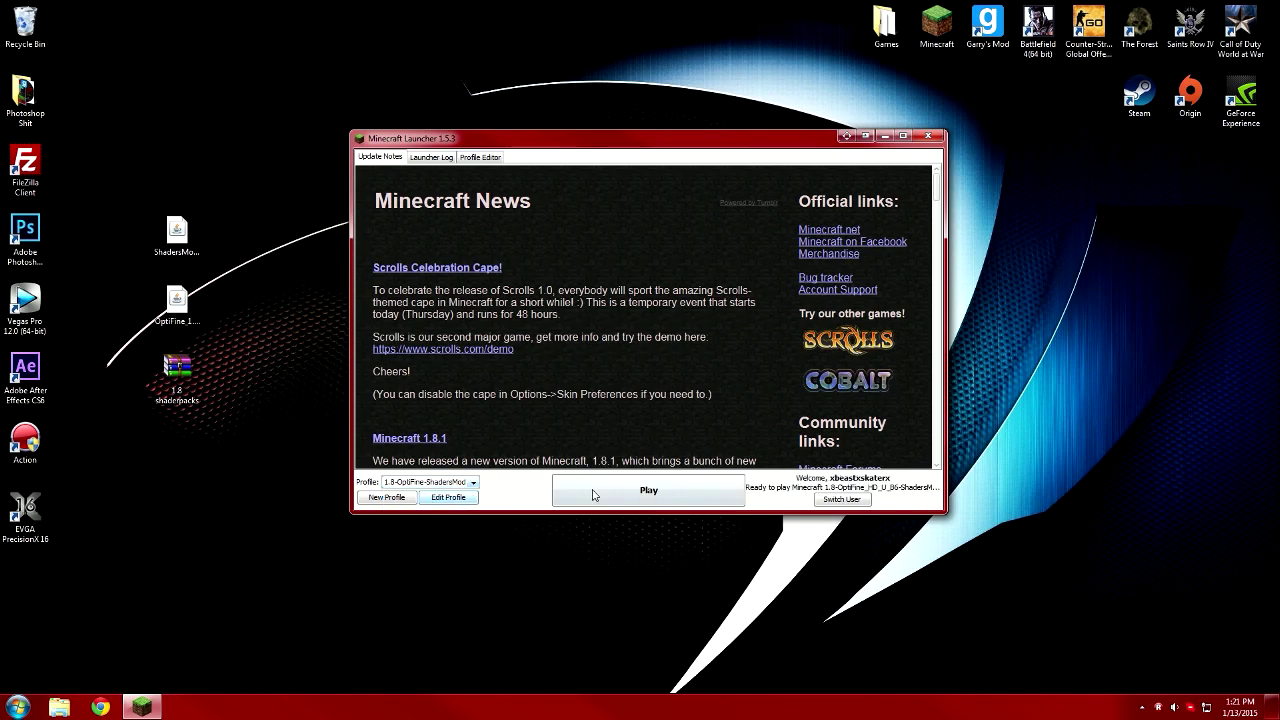
click(170, 310)
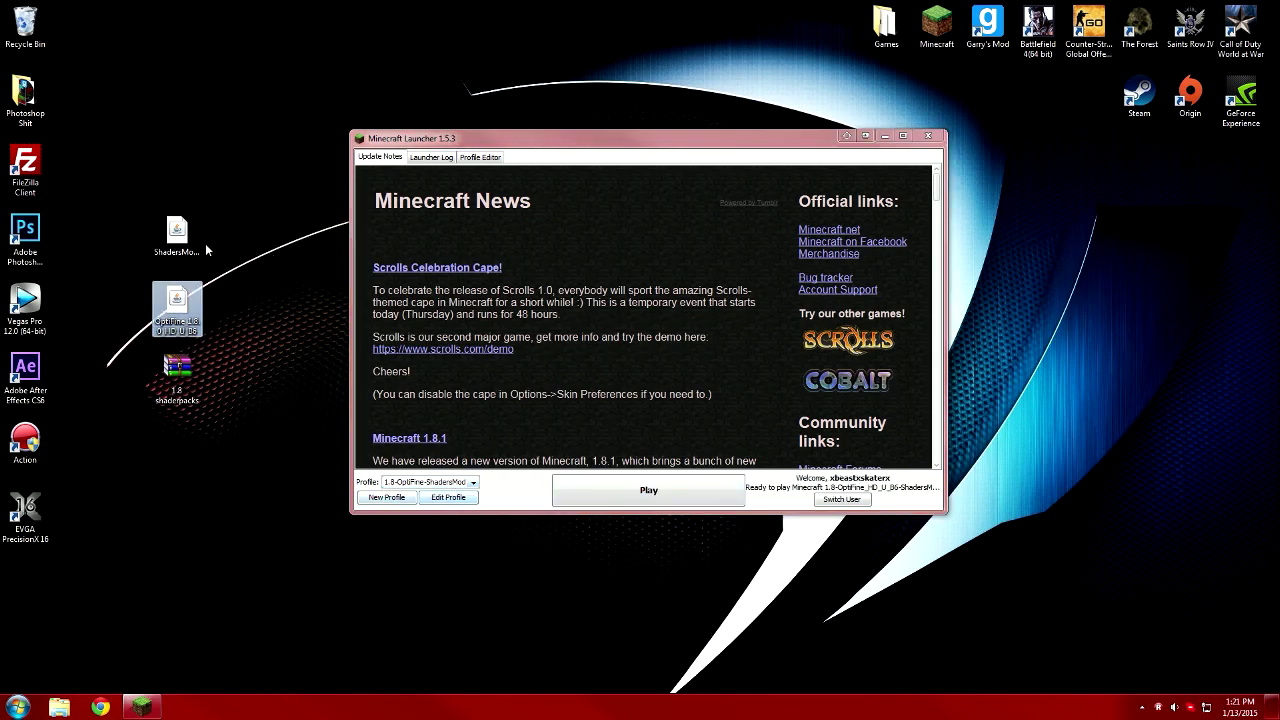
click(195, 245)
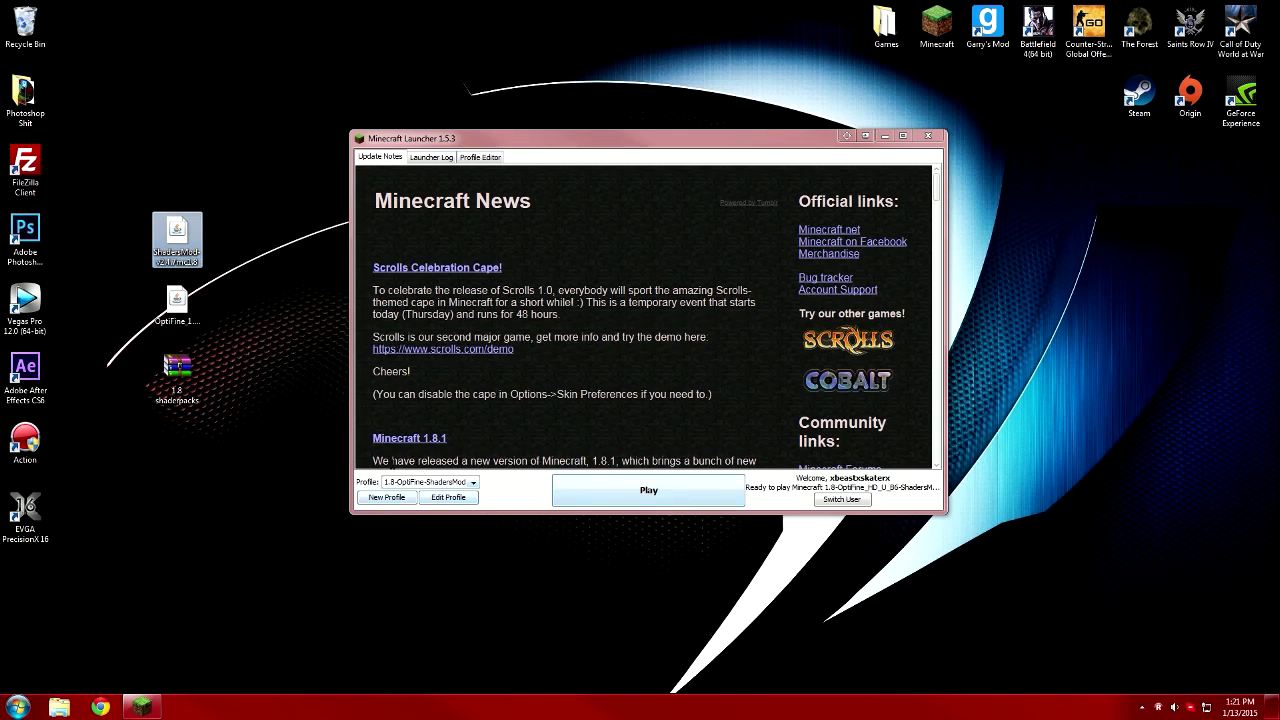
click(436, 499)
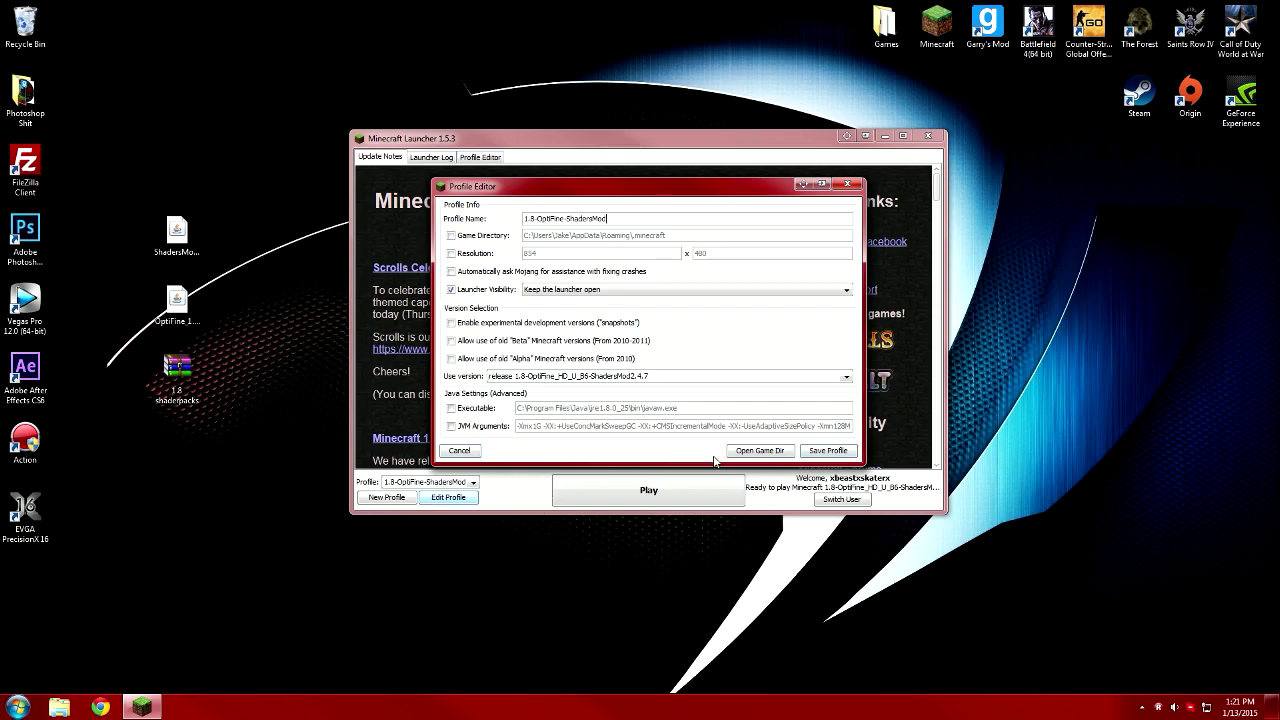
click(781, 451)
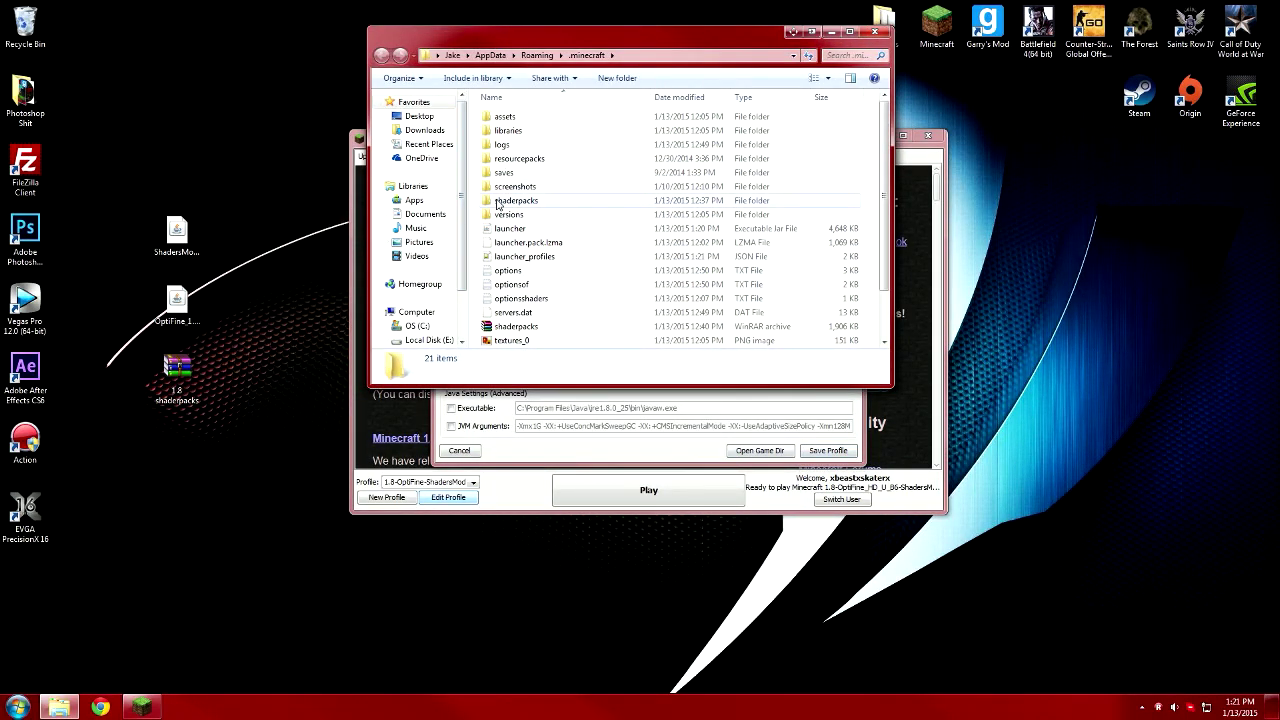
- Open 1.8 shaderpacks.rar in WinRAR, dismiss the licence reminder, and select its shaderpacks folder
click(510, 200)
double_click(180, 374)
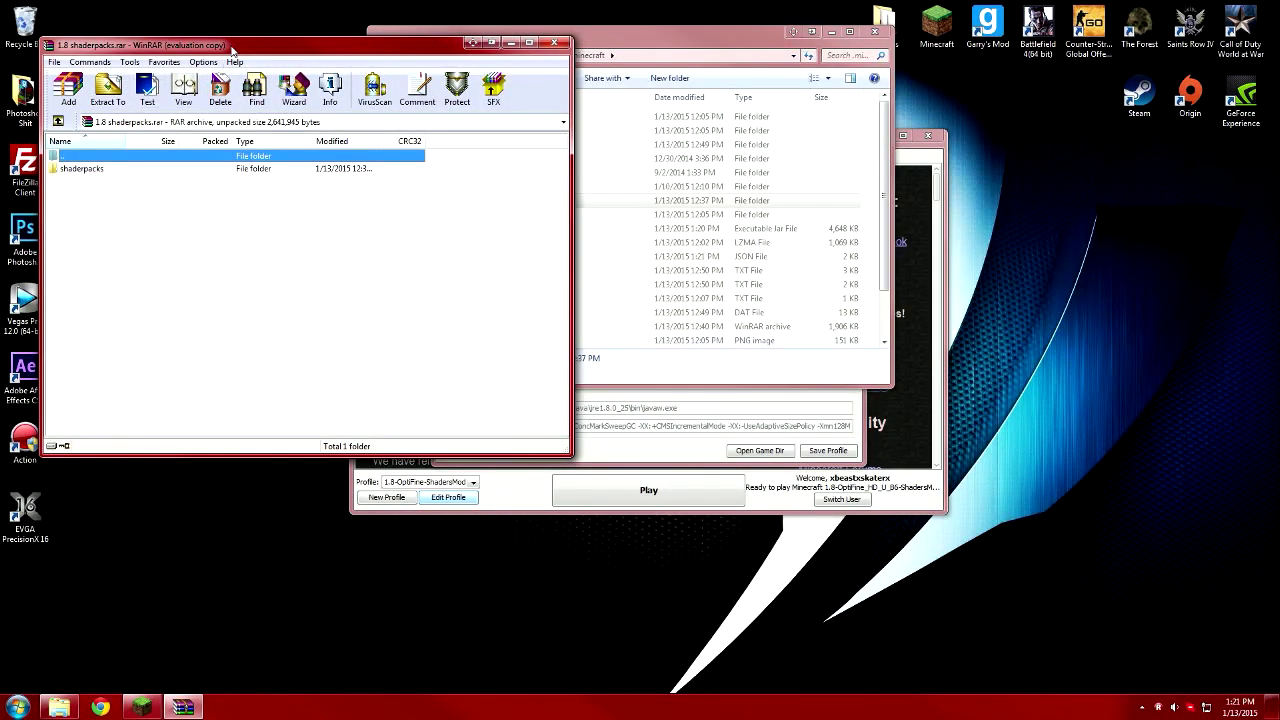
drag(231, 50, 267, 287)
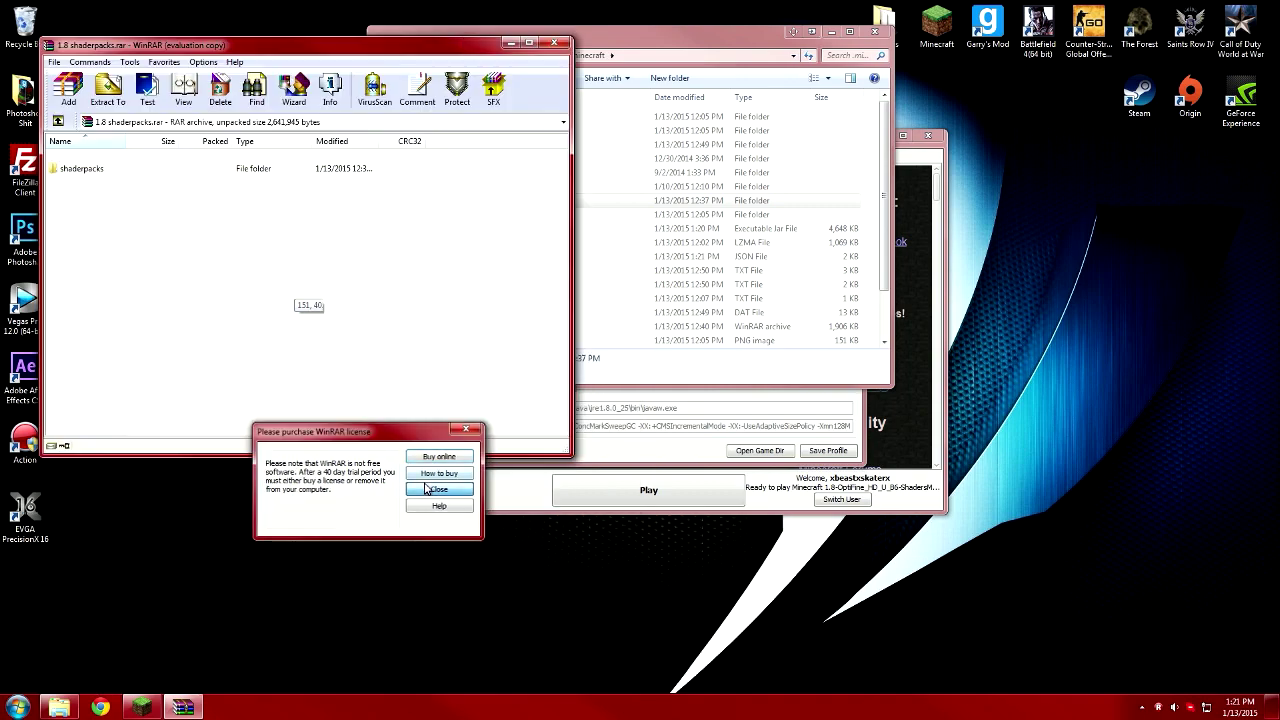
click(428, 489)
click(166, 171)
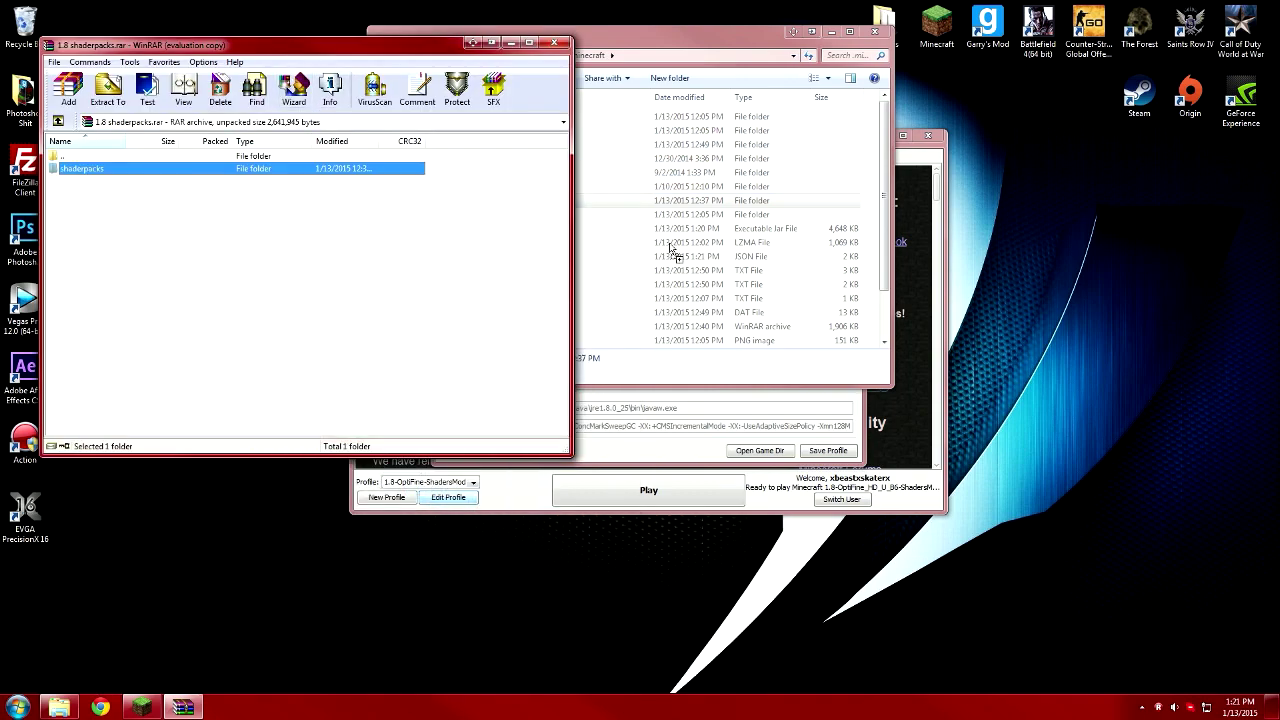
- Copy the shaderpacks folder into .minecraft, check its contents, then close Explorer and WinRAR
click(657, 43)
drag(657, 43, 945, 91)
drag(281, 173, 767, 240)
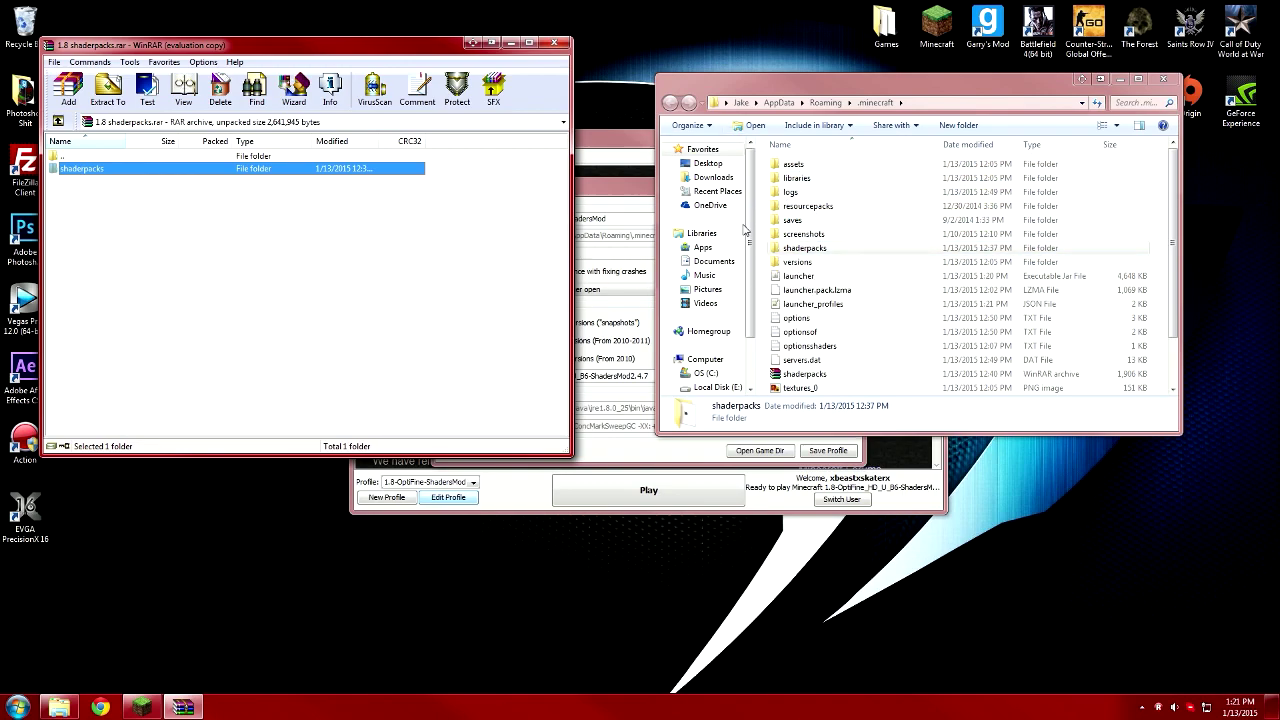
double_click(804, 247)
drag(1173, 192, 1152, 388)
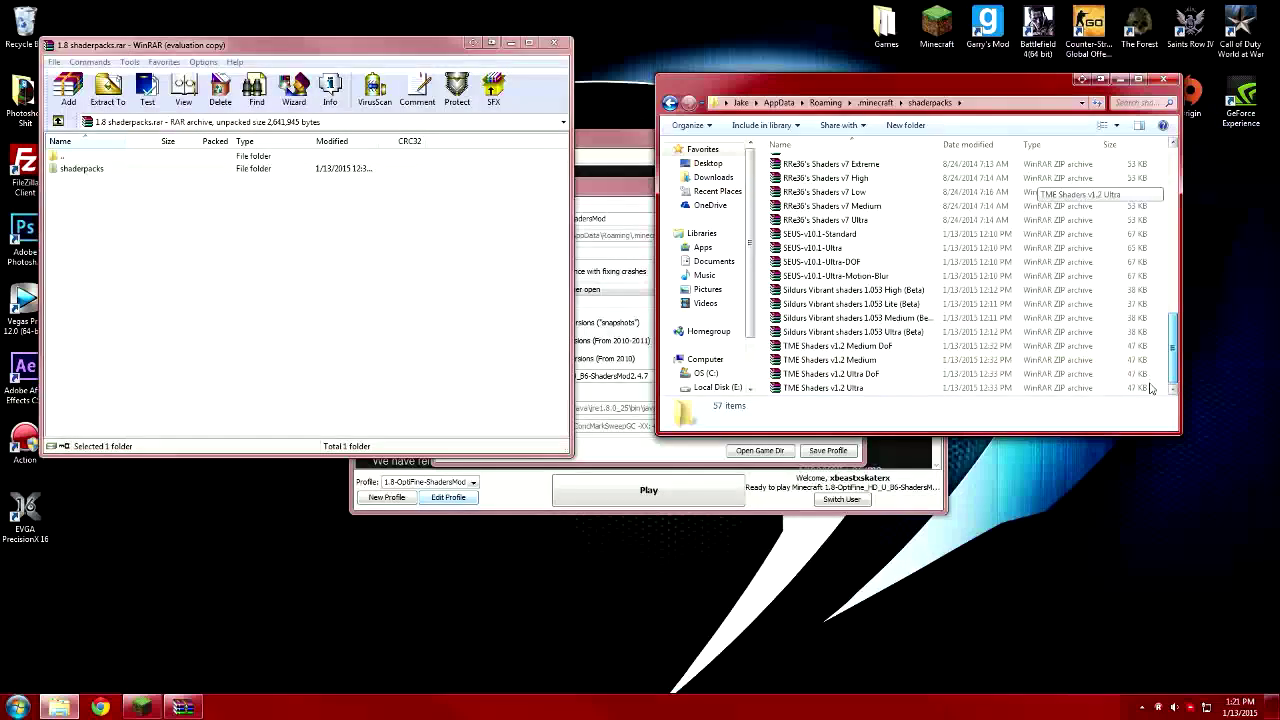
click(1163, 80)
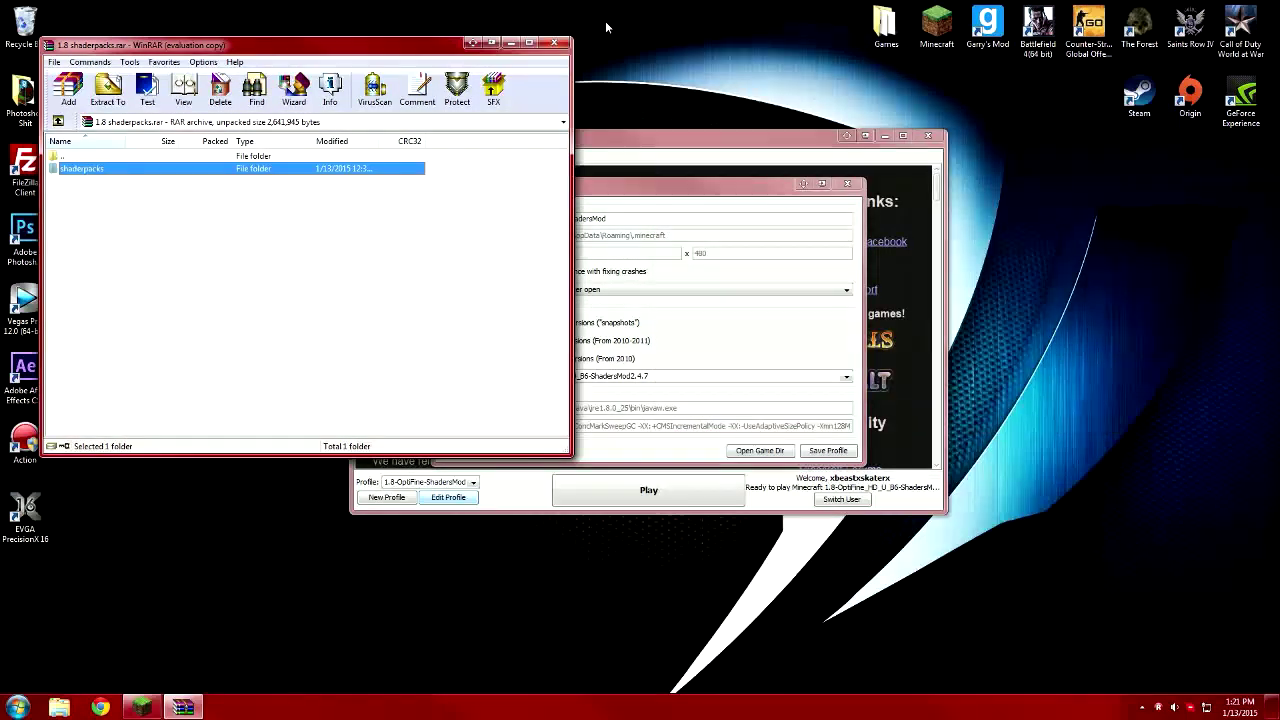
click(558, 44)
- Close the Profile Editor, launch Minecraft 1.8 with Play, and maximize the game window
click(852, 186)
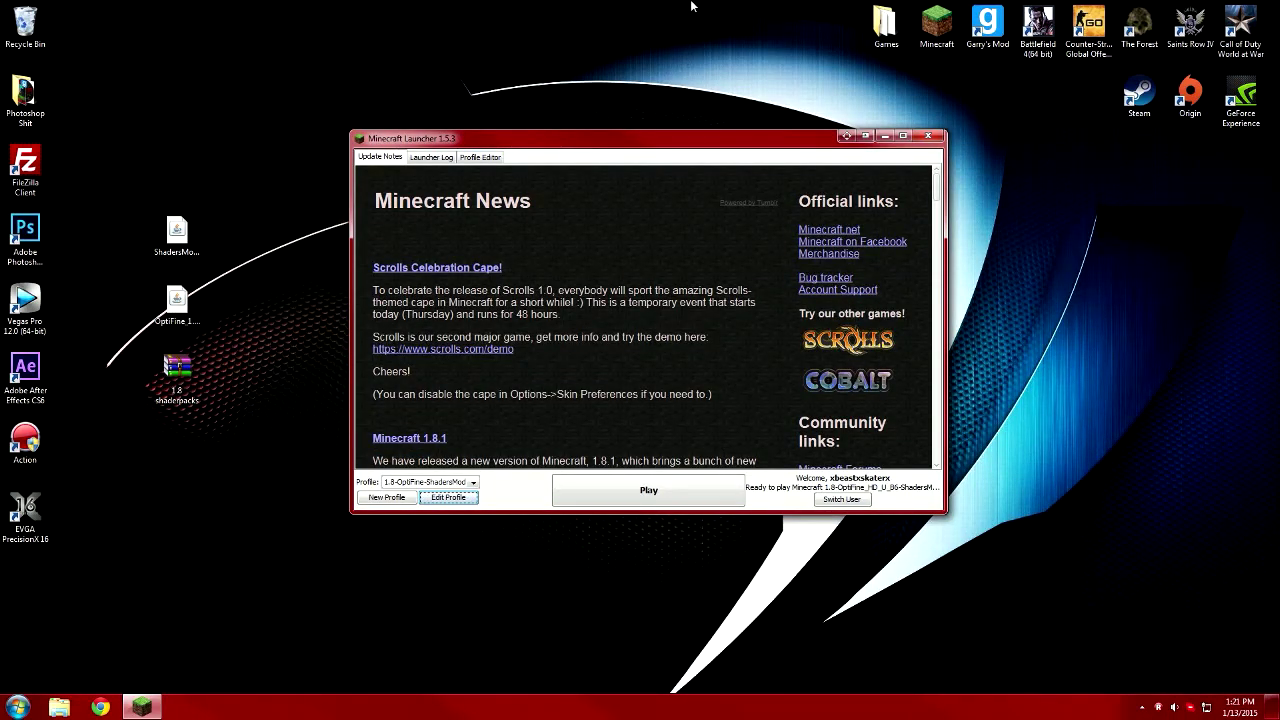
double_click(688, 138)
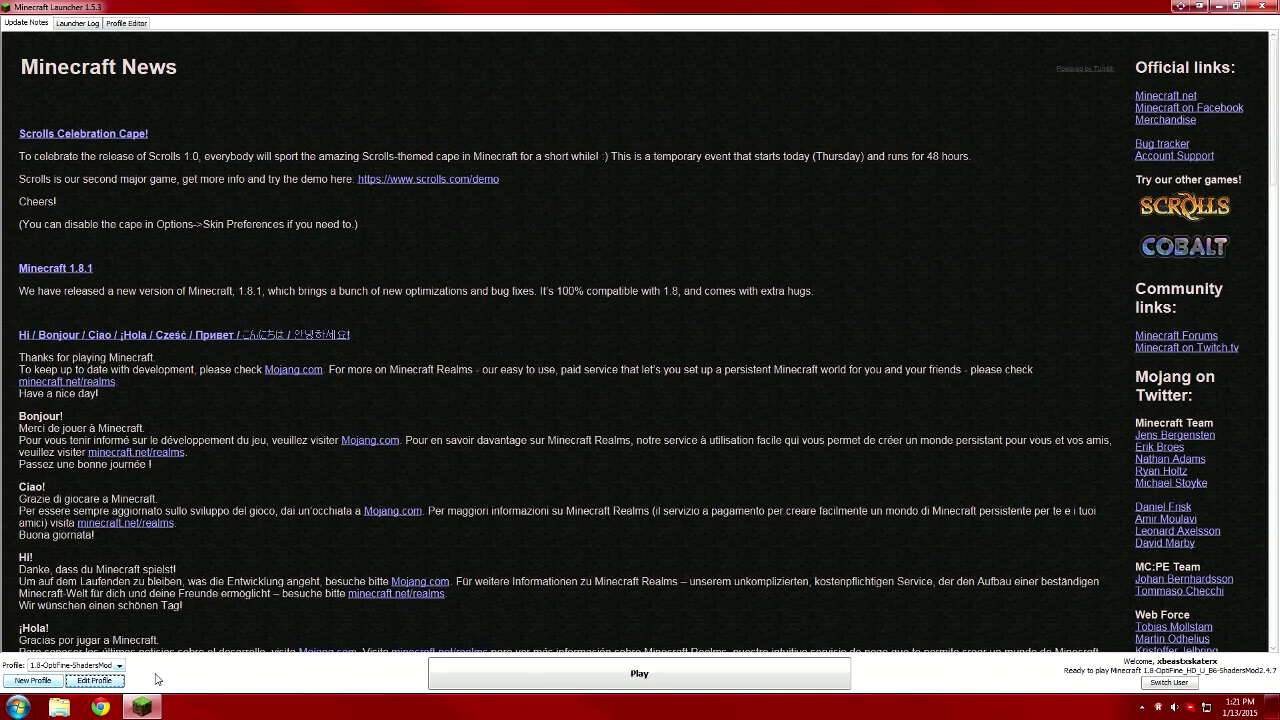
click(587, 676)
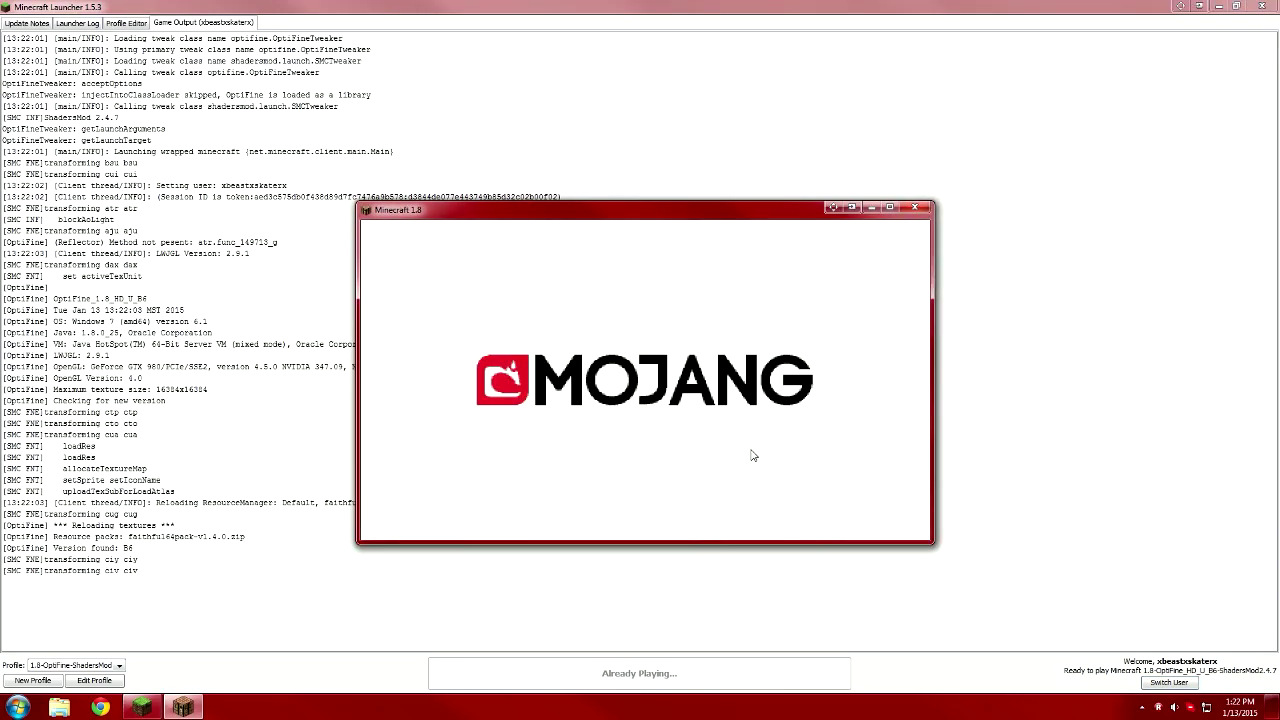
double_click(534, 209)
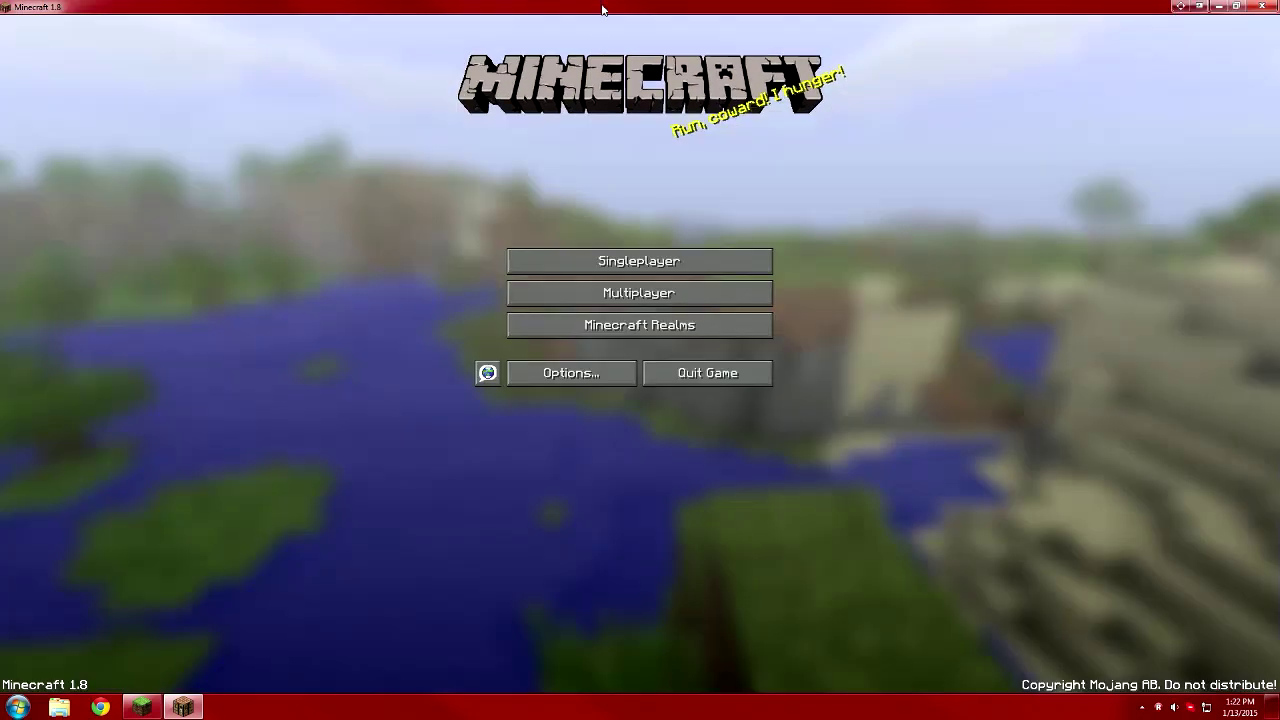
- Refresh the multiplayer server list, then select and join My Server
click(615, 298)
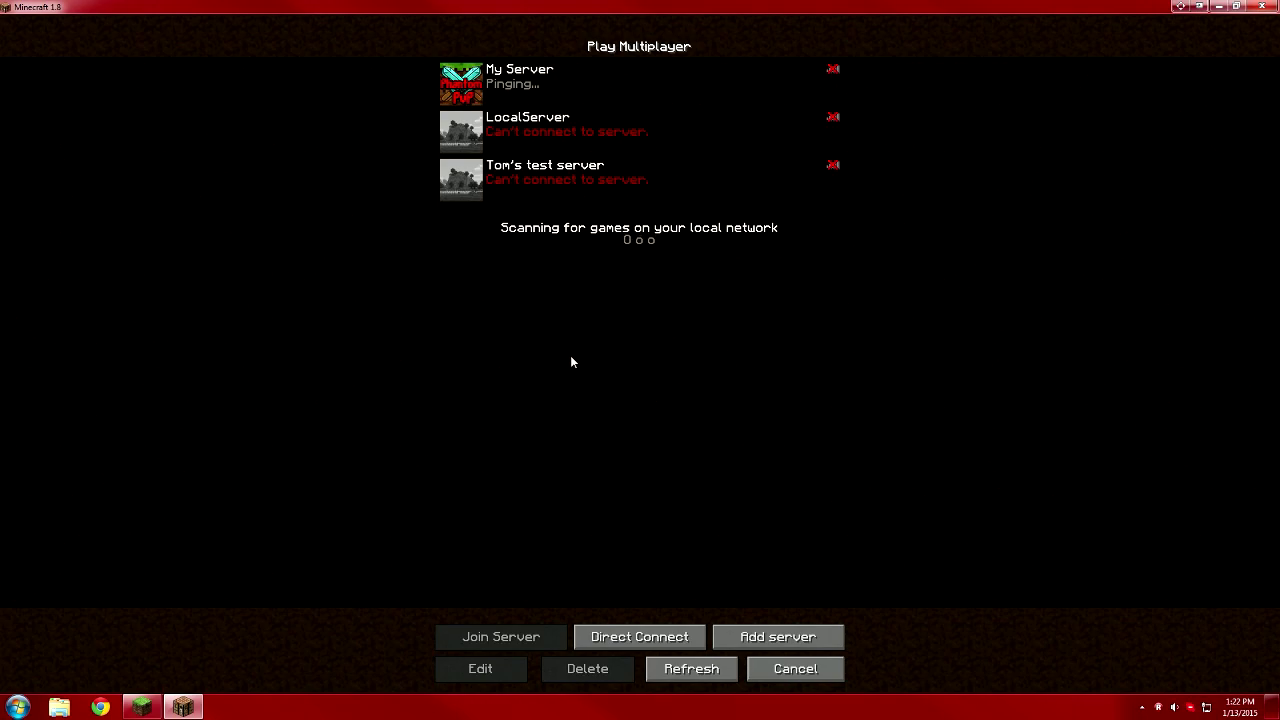
click(691, 669)
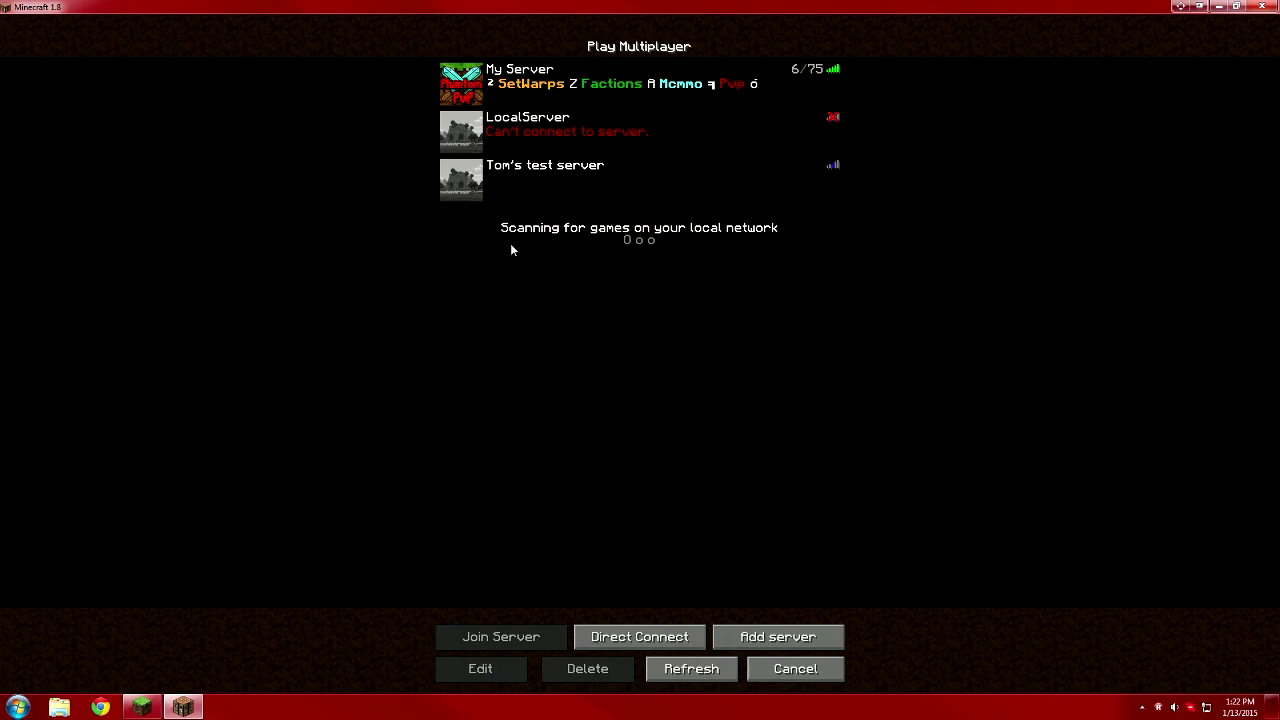
click(700, 88)
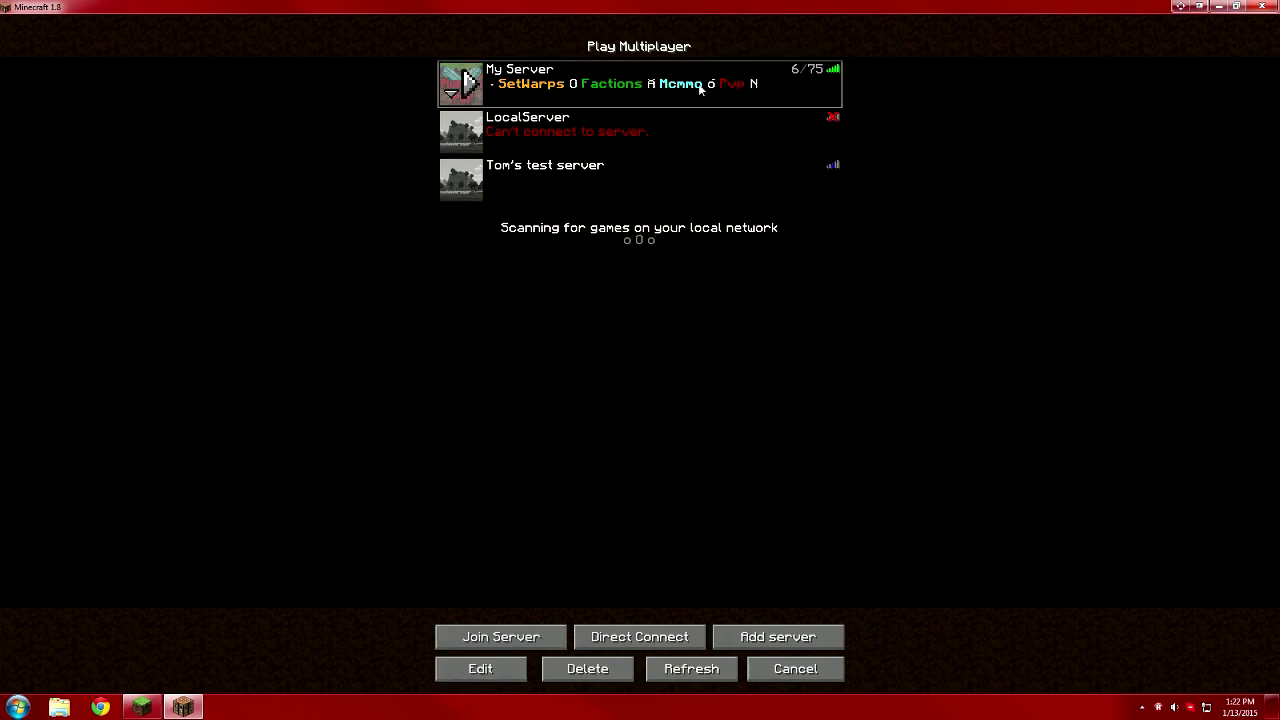
double_click(625, 97)
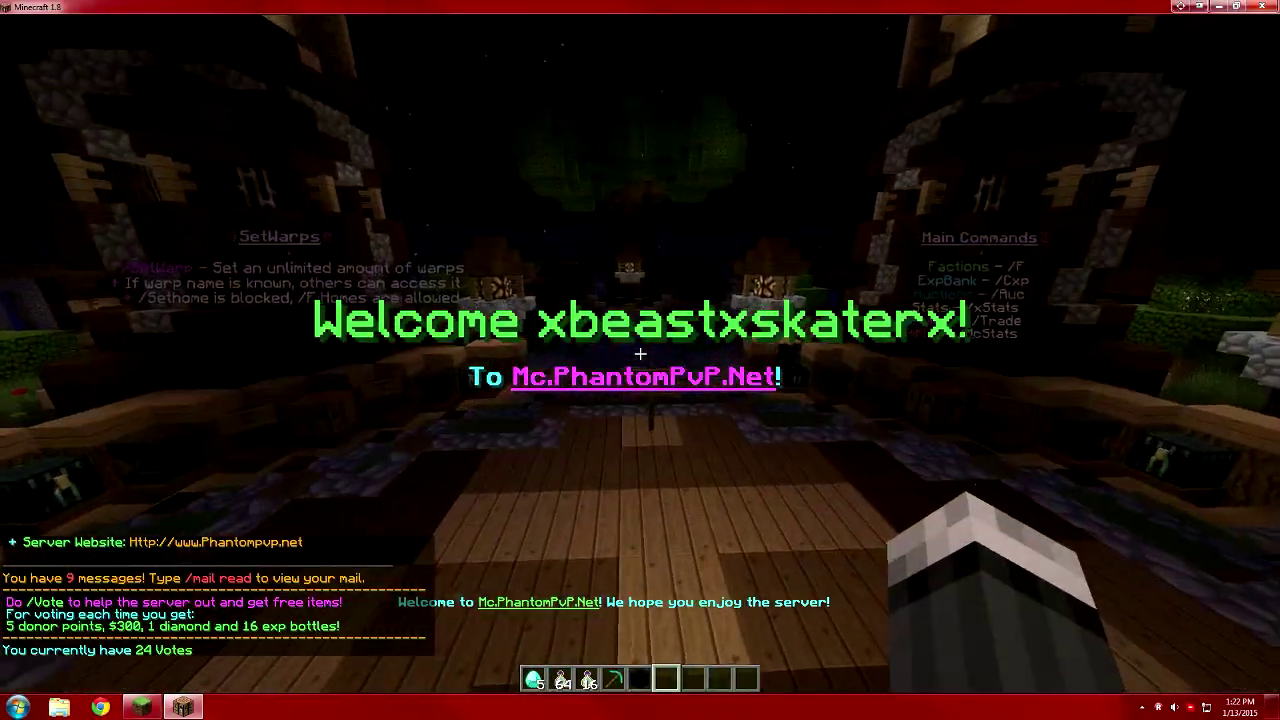
- Apply the Chocapic13 V5TEST_FIX1-Ultra shader pack from Options > Shaders, then resume and begin a chat command
key(Escape)
click(580, 310)
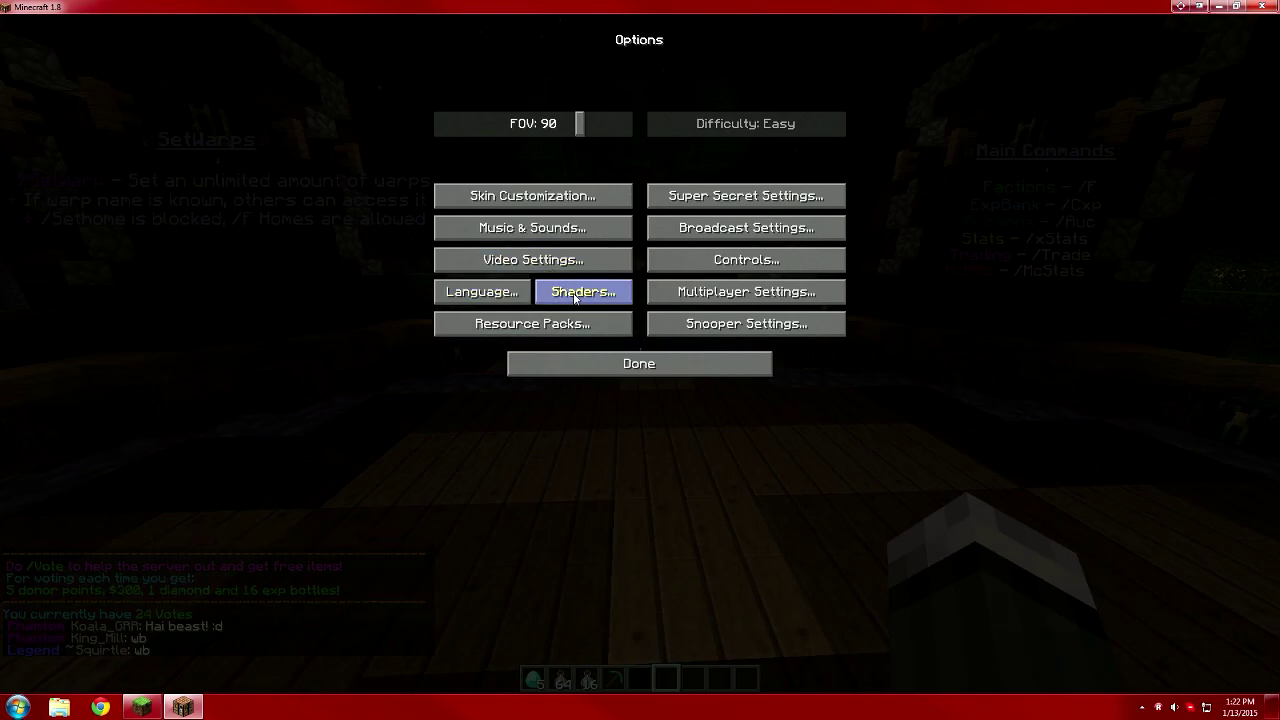
click(566, 291)
drag(661, 190, 676, 144)
drag(661, 383, 655, 138)
scroll(397, 303, up, 1)
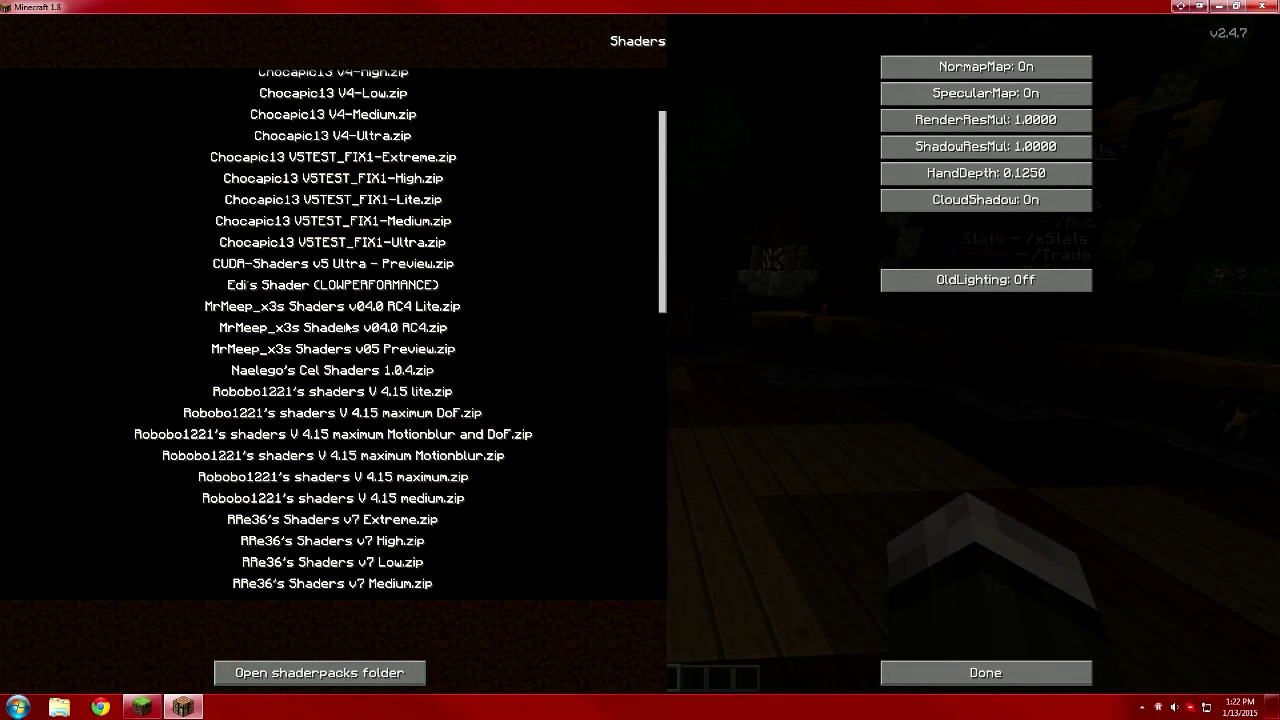
scroll(265, 260, up, 1)
click(288, 201)
click(318, 263)
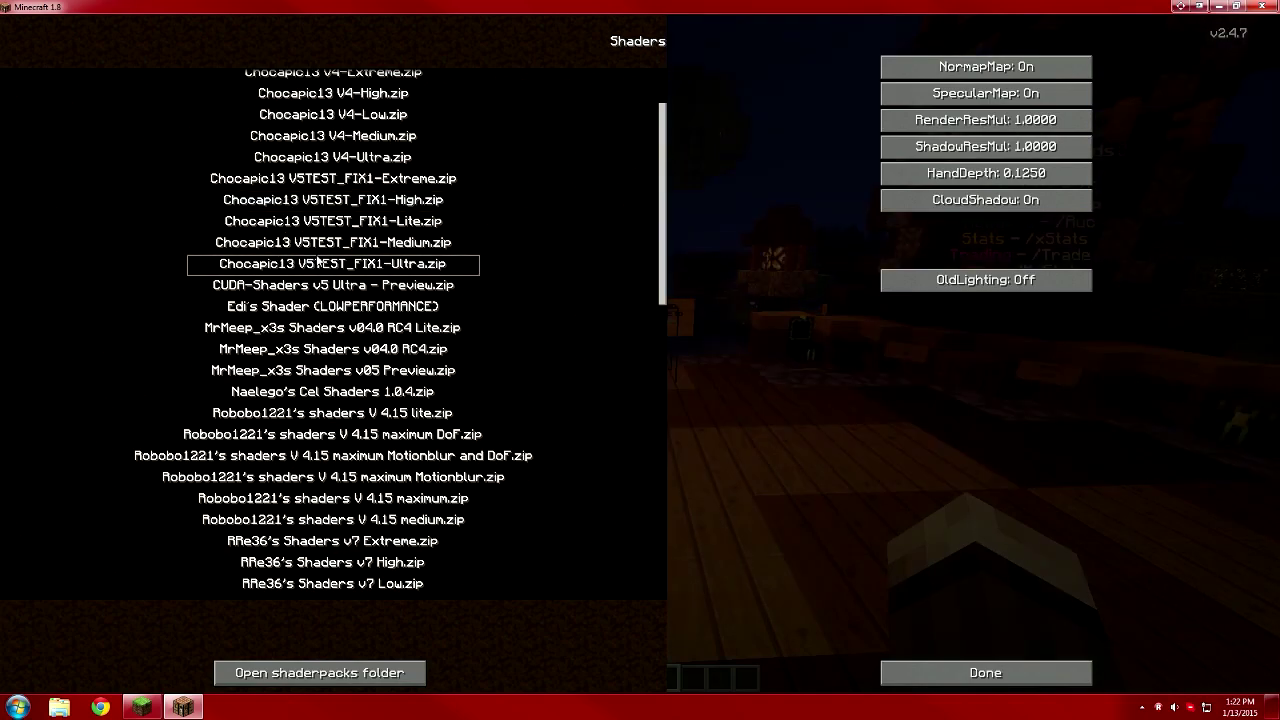
key(Escape)
text(/)
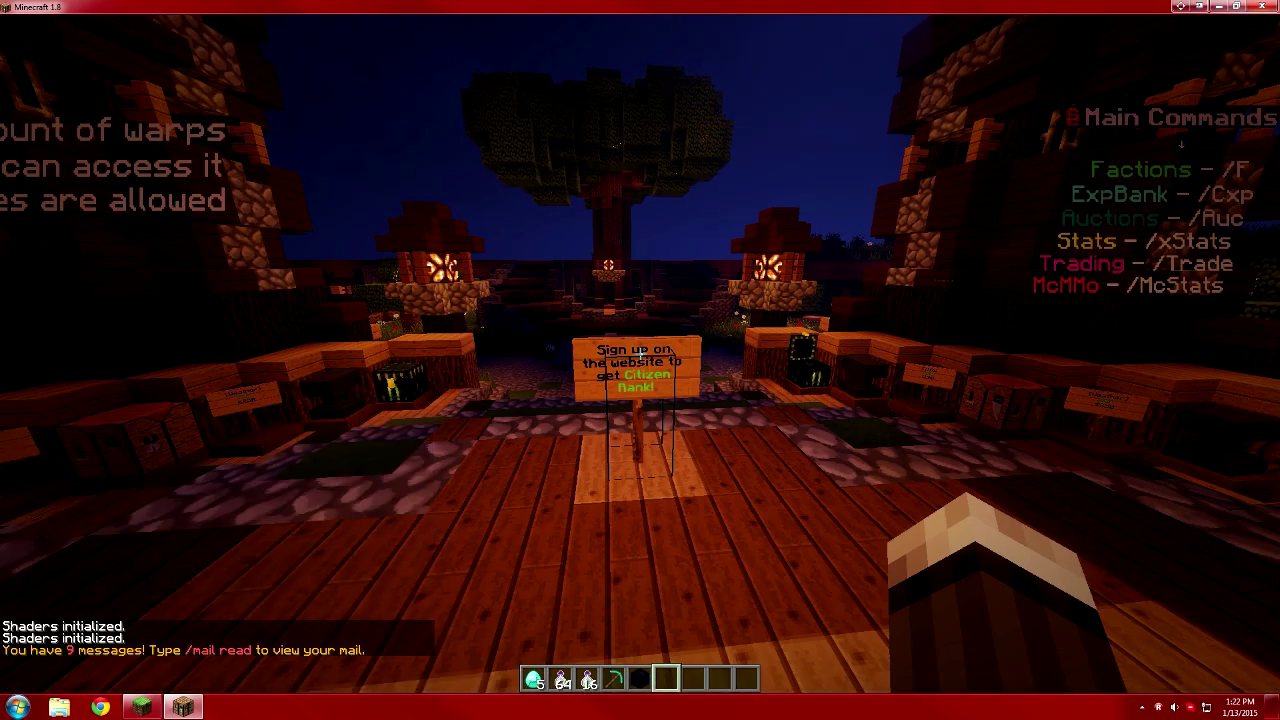
text(s)
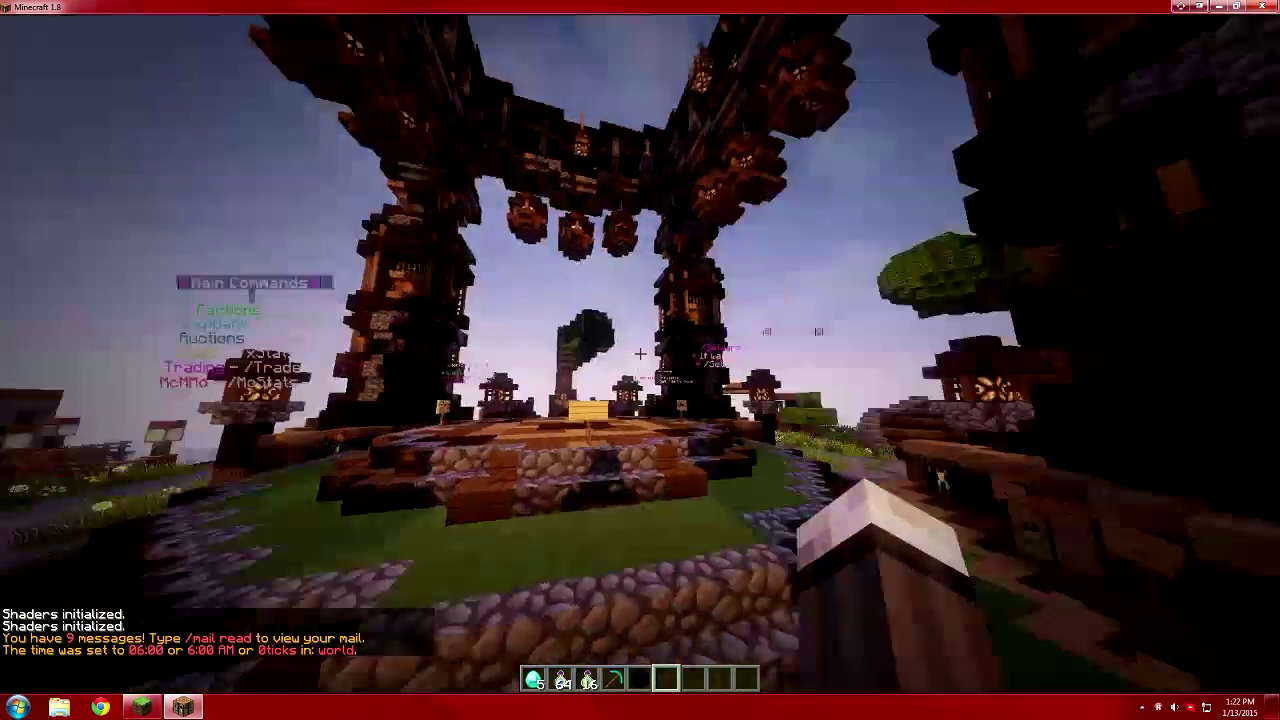
text(w)
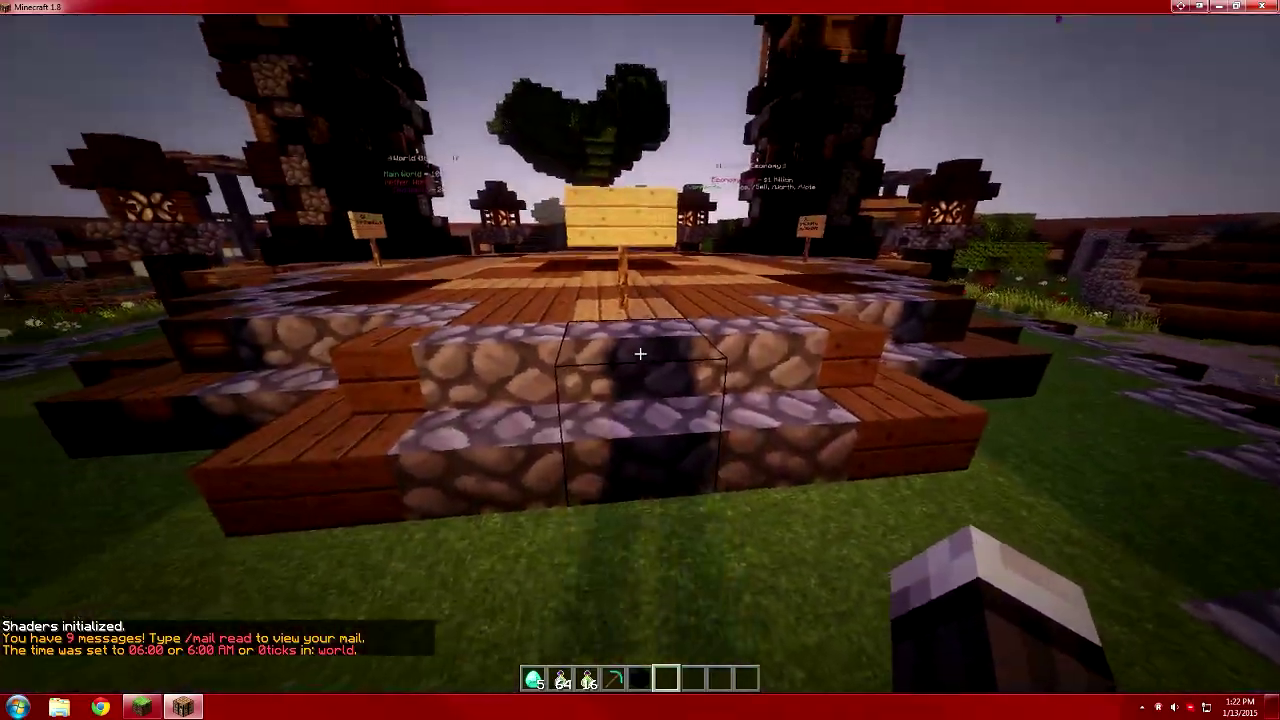
text(w)
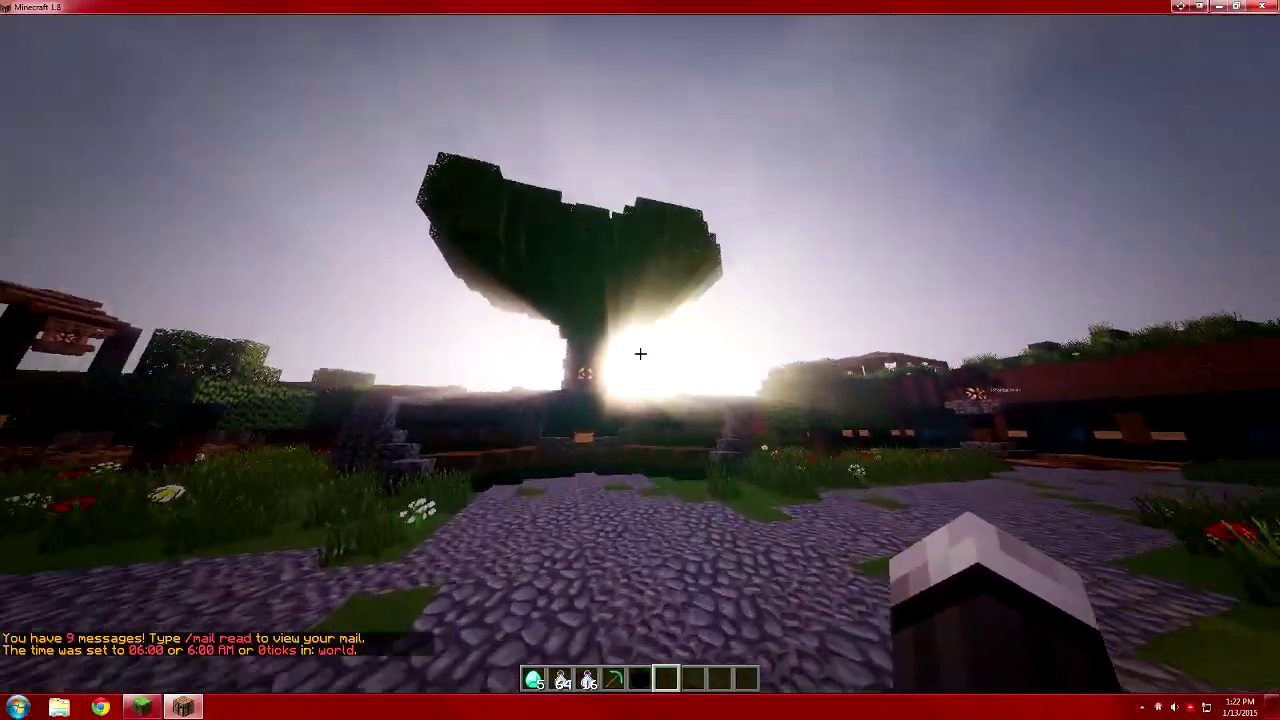
text(w)
- Fly over the spawn past the big tree and wooden tower, landing on the cobblestone path by the pond
key(space)
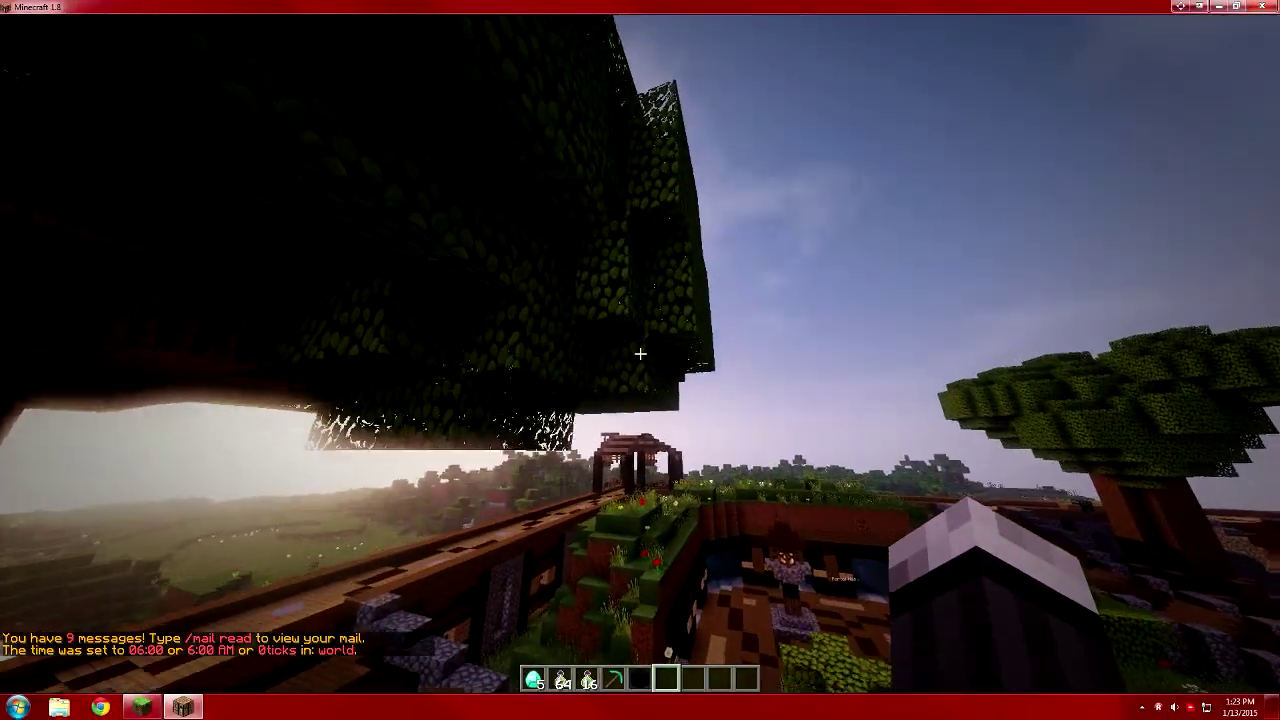
key(w)
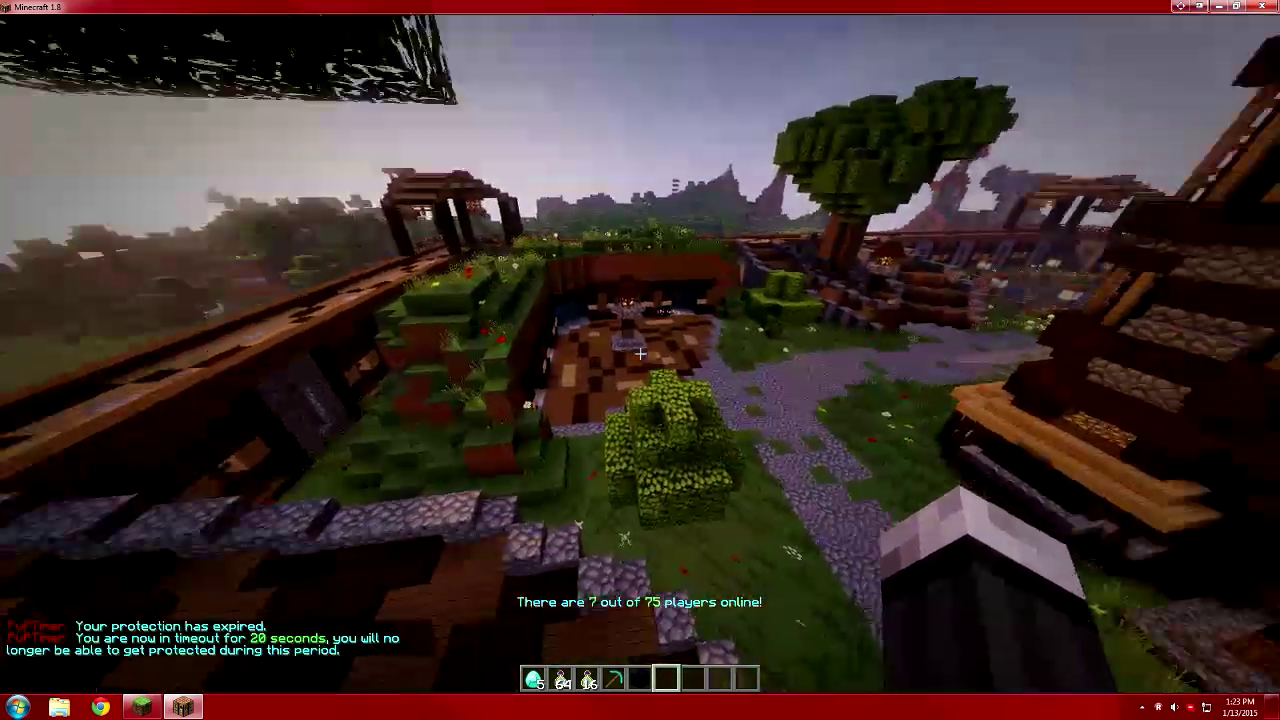
key(w)
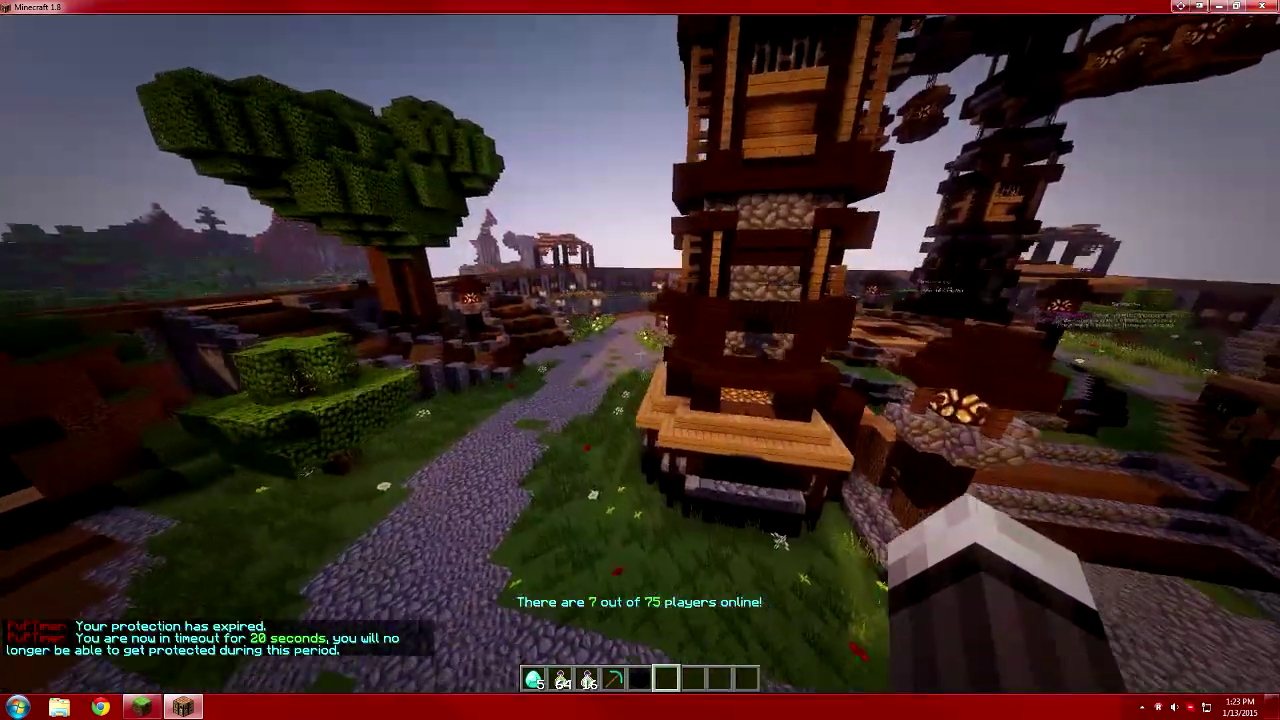
key(w)
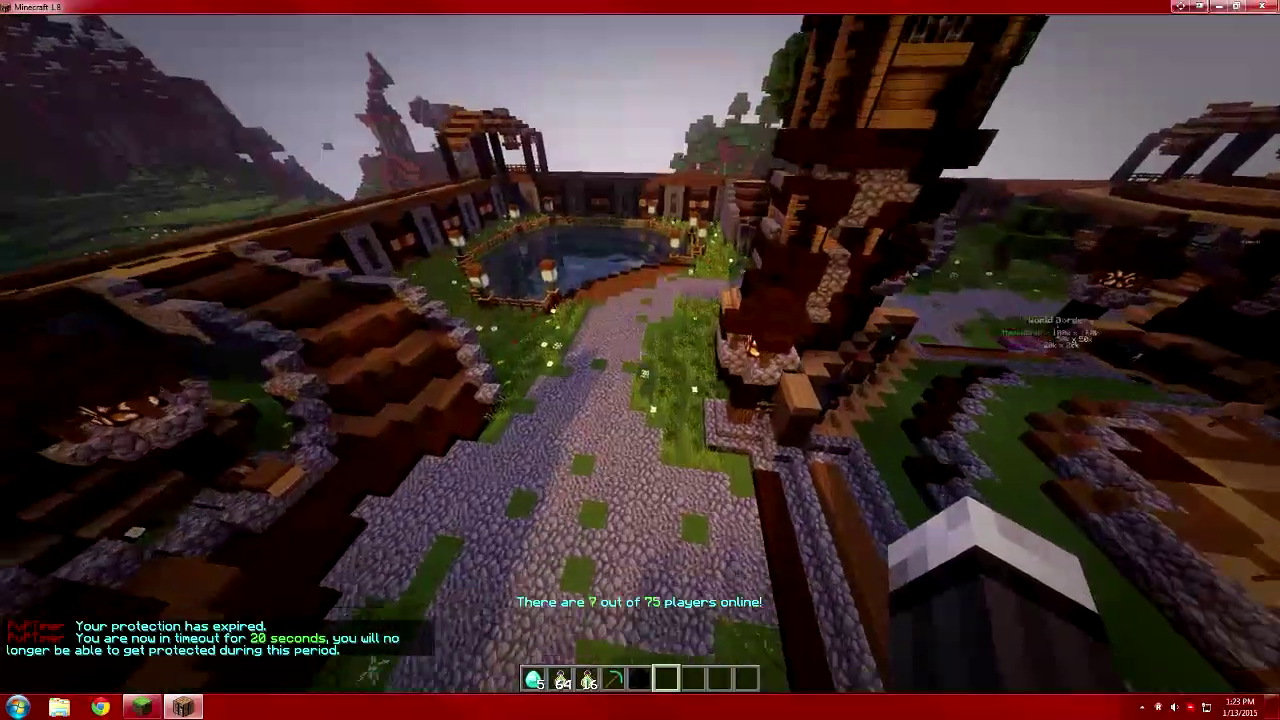
key(w)
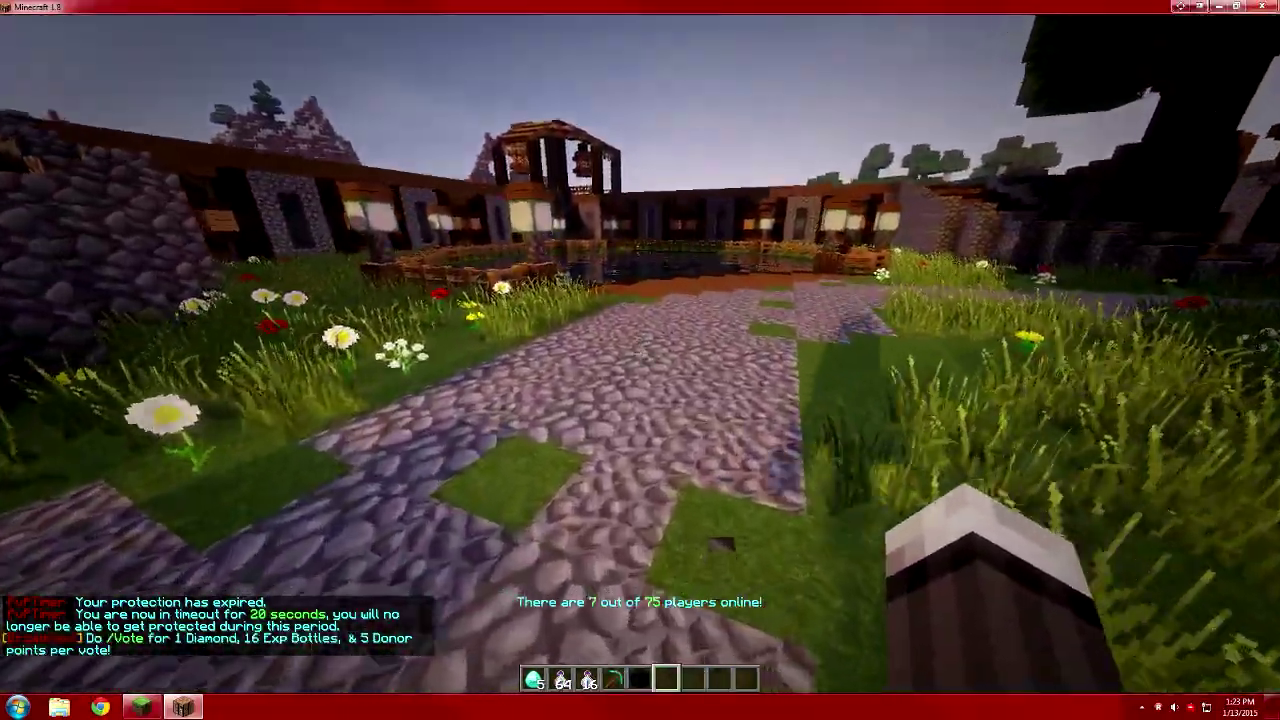
key(Escape)
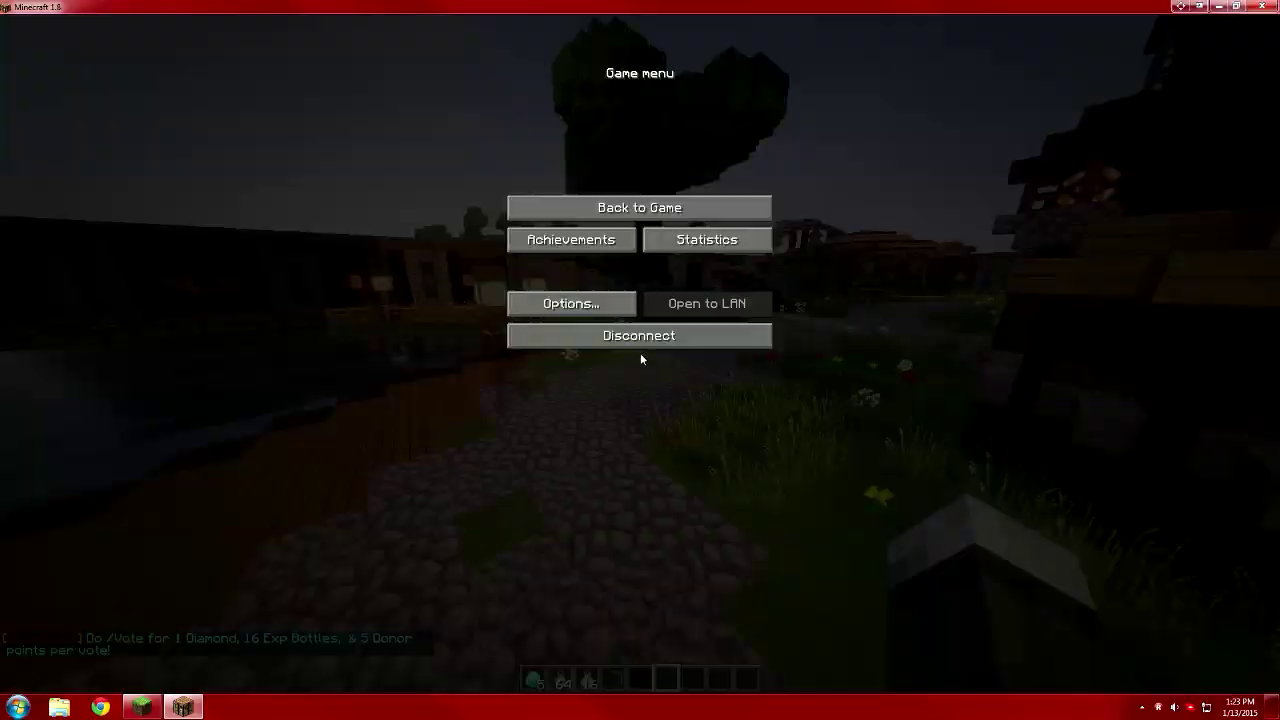
click(565, 303)
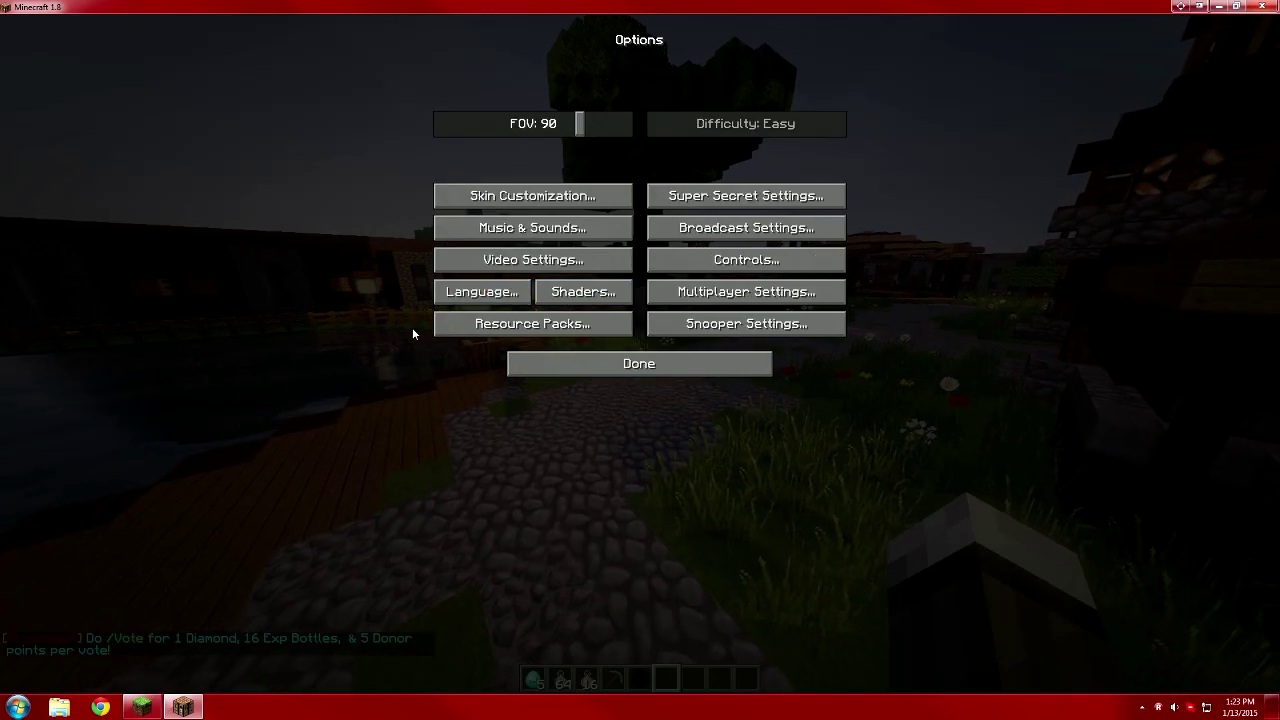
click(510, 268)
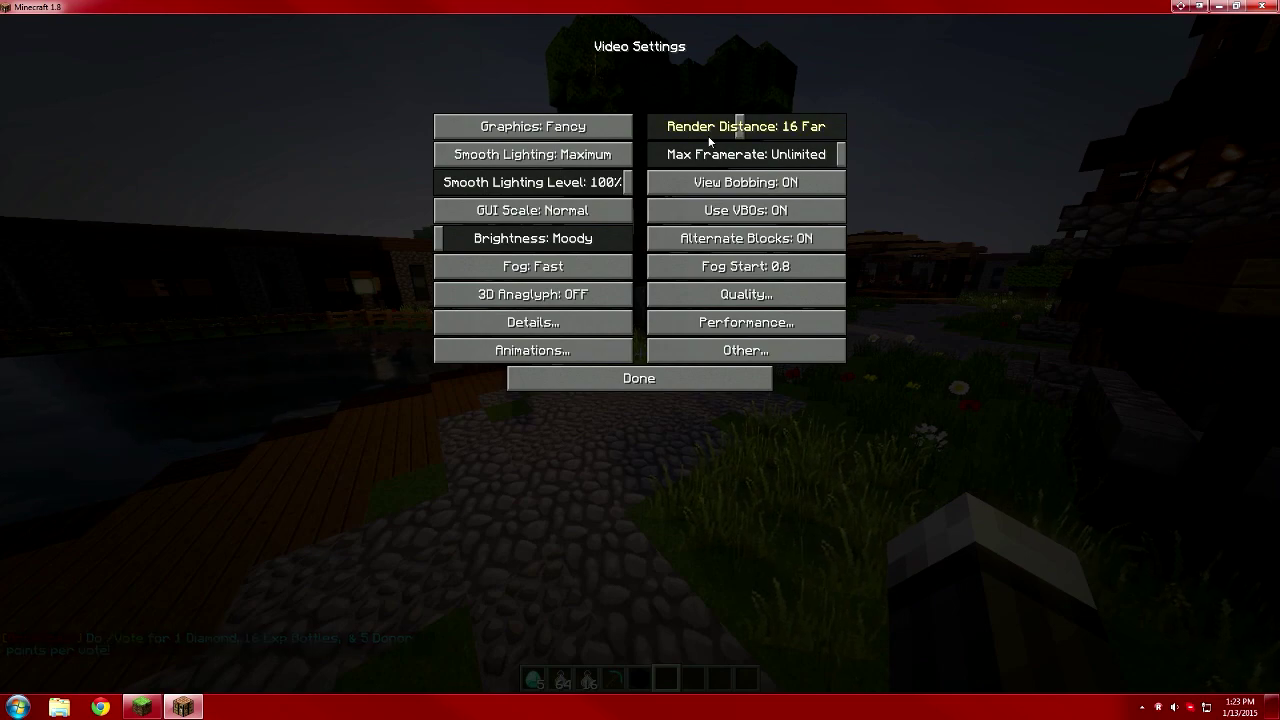
click(718, 296)
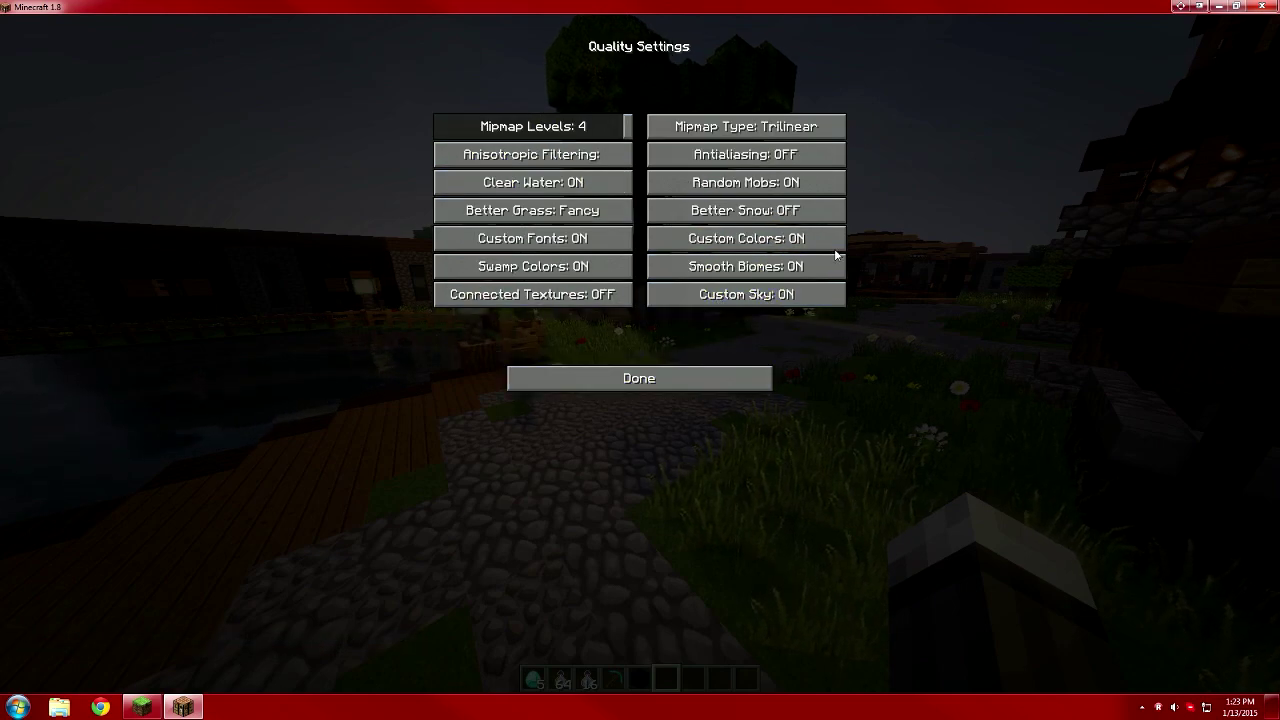
click(640, 382)
click(750, 322)
click(762, 376)
click(745, 350)
click(628, 381)
- Resume and walk the cobblestone path up the steps onto the wooden spawn platform, facing the signs
key(Escape)
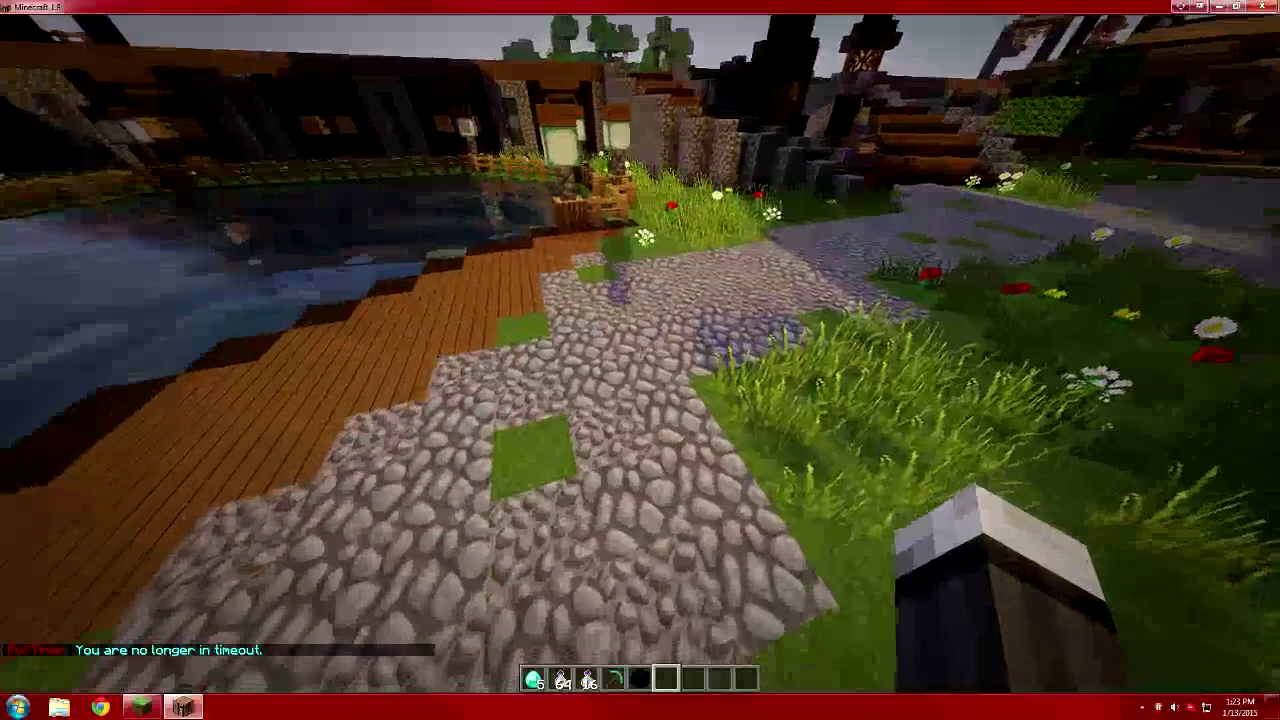
key(w)
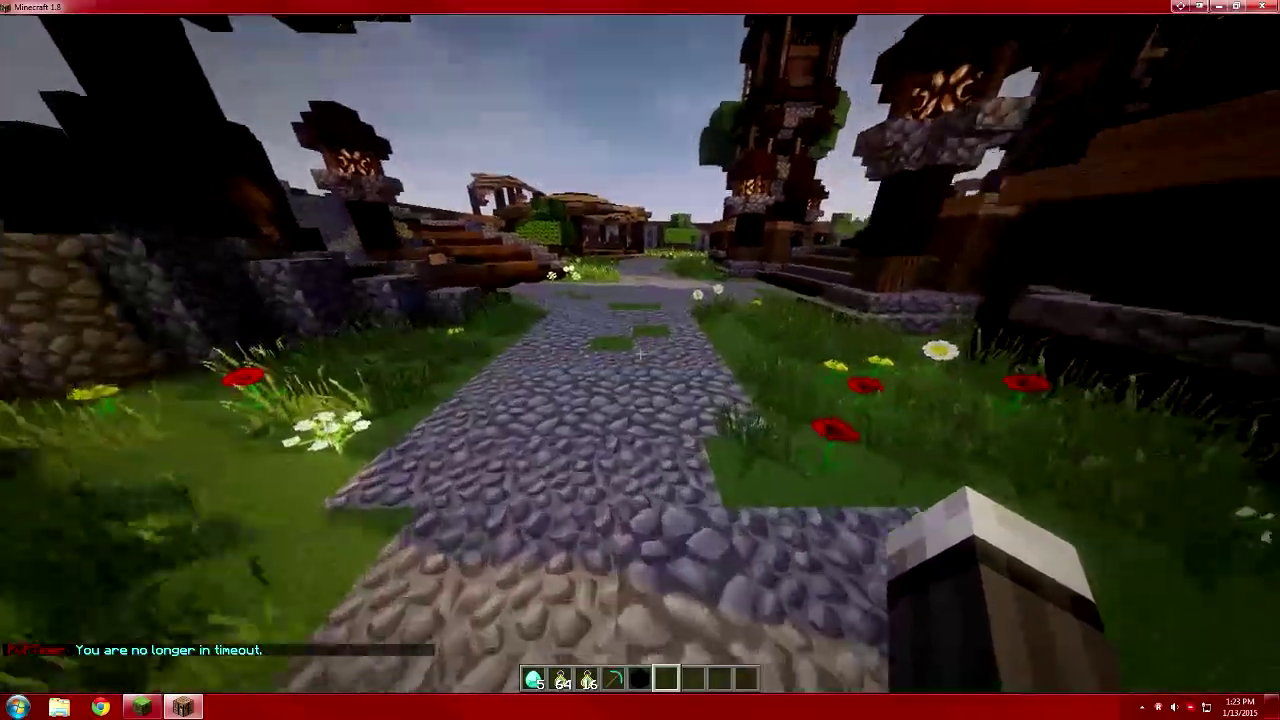
key(w)
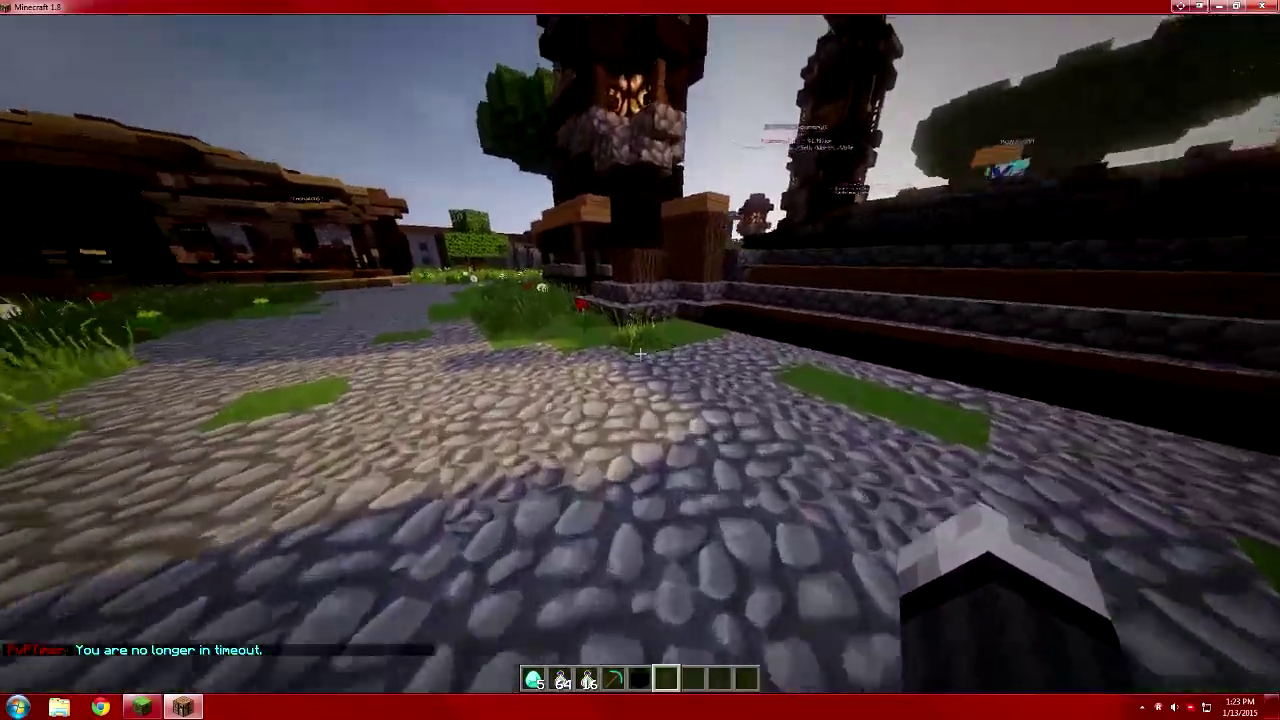
key(w)
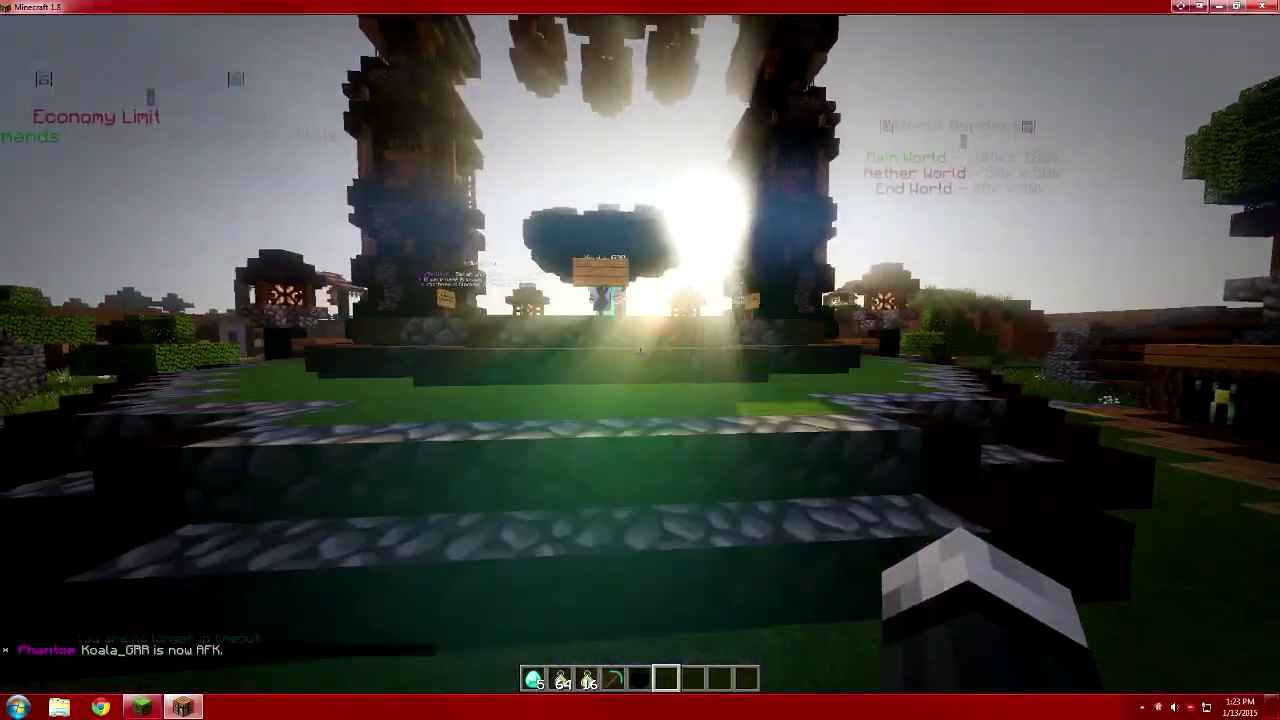
key(w)
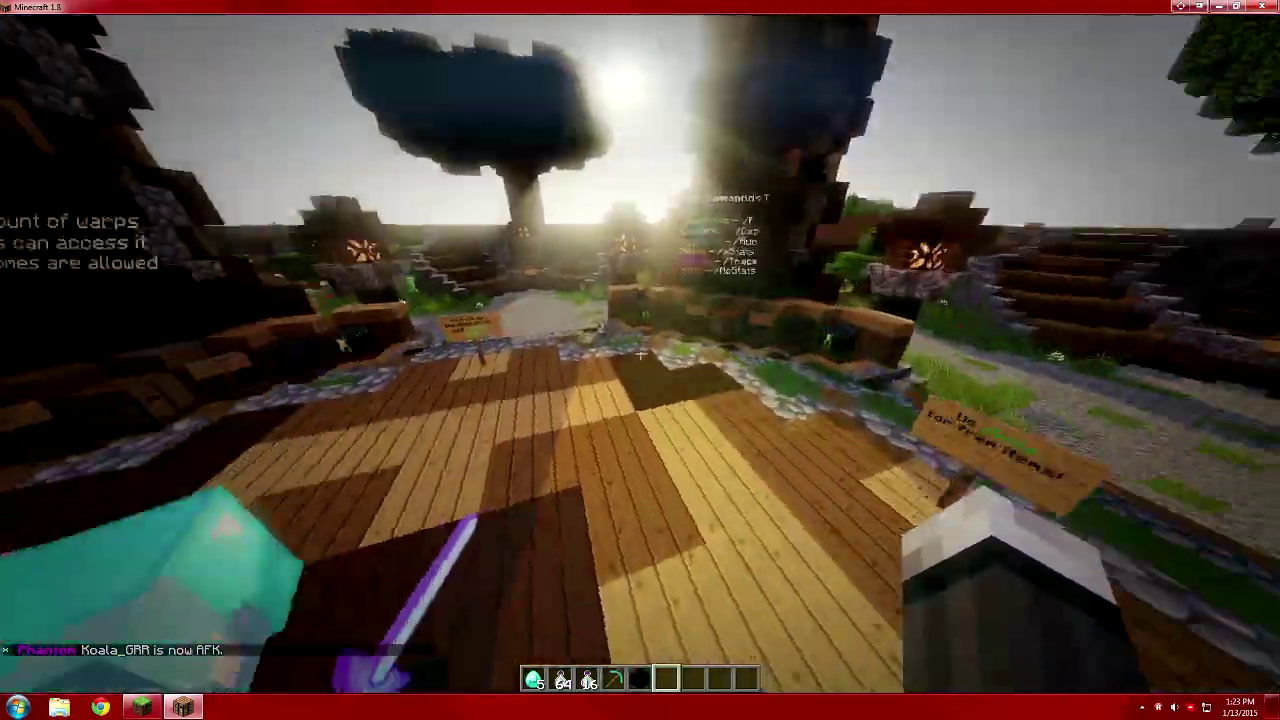
key(w)
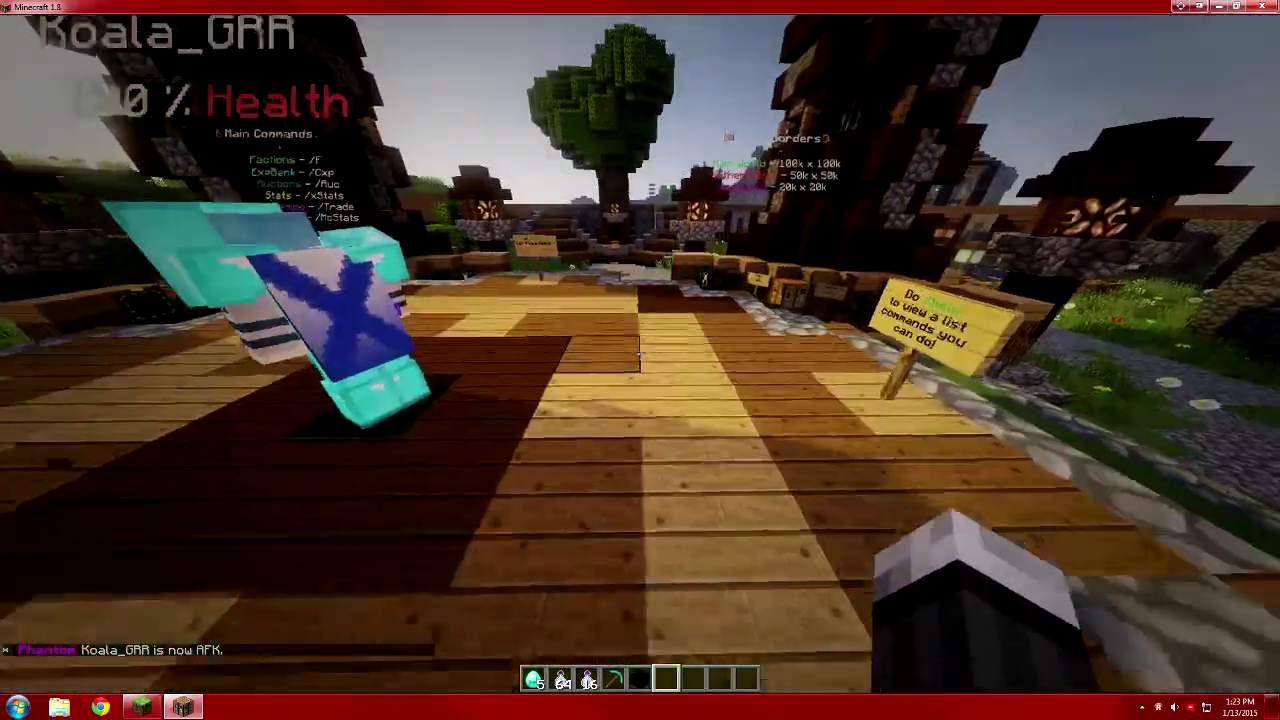
key(w)
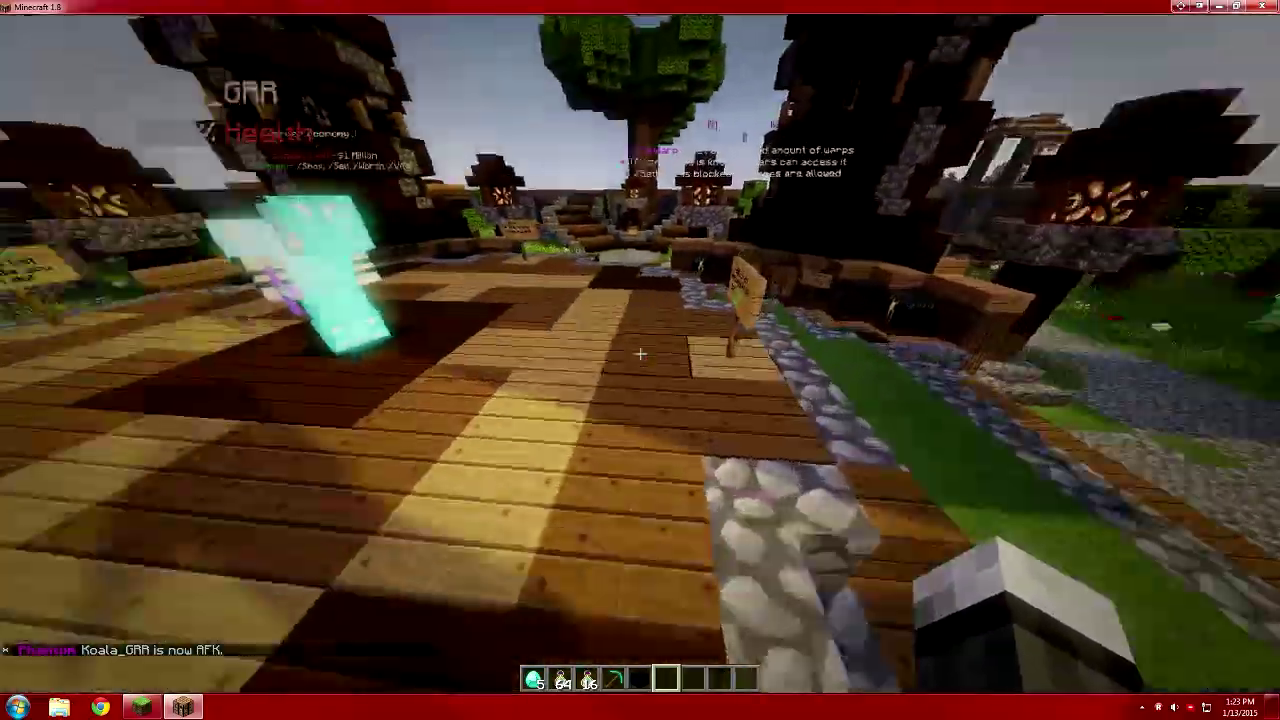
key(w)
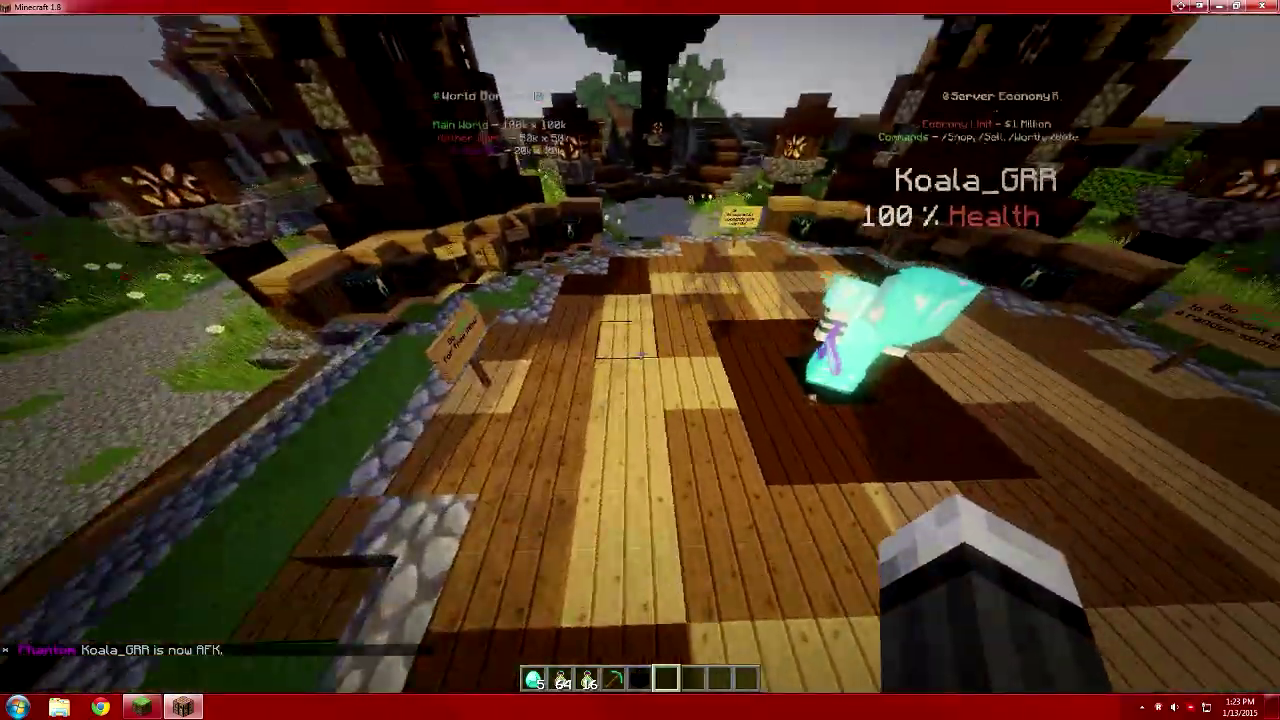